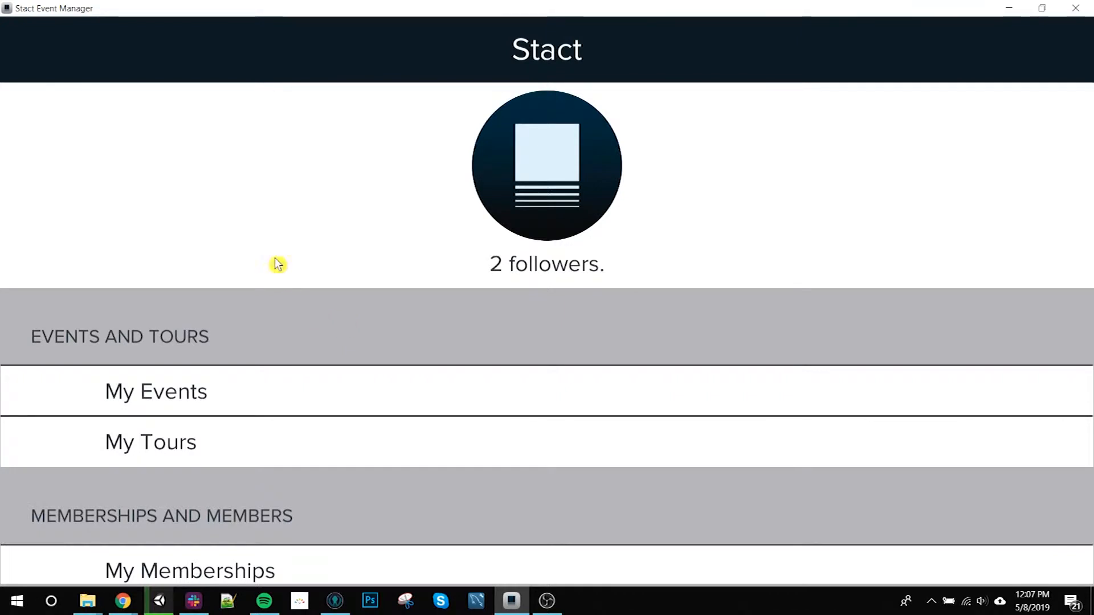
# Open the Tuto Test event from the test events in My Events.
pyautogui.scroll(-1, 454, 296)
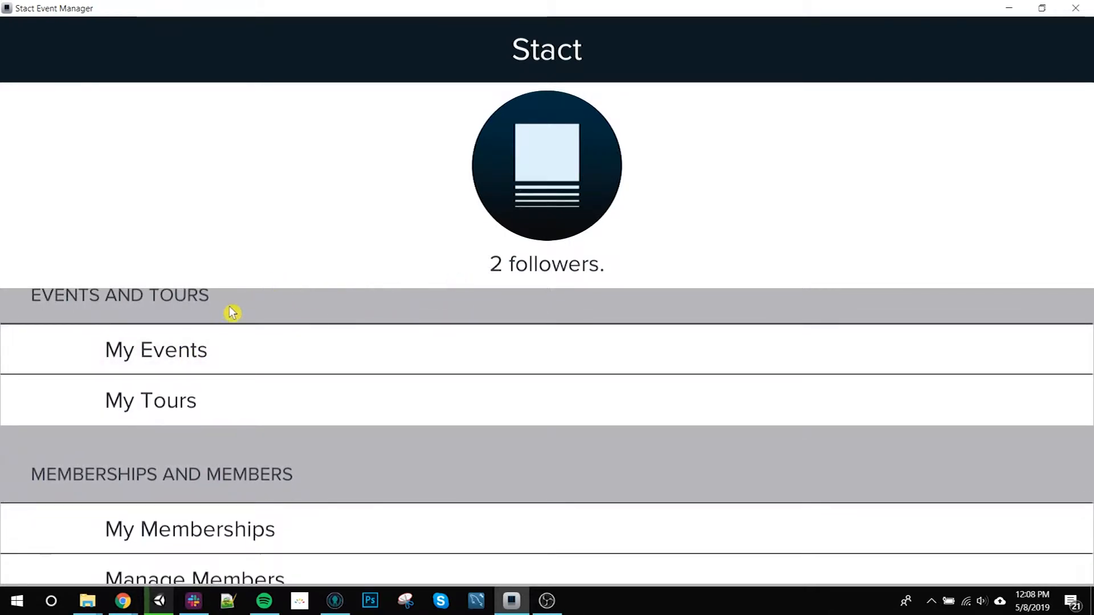
pyautogui.scroll(1, 229, 338)
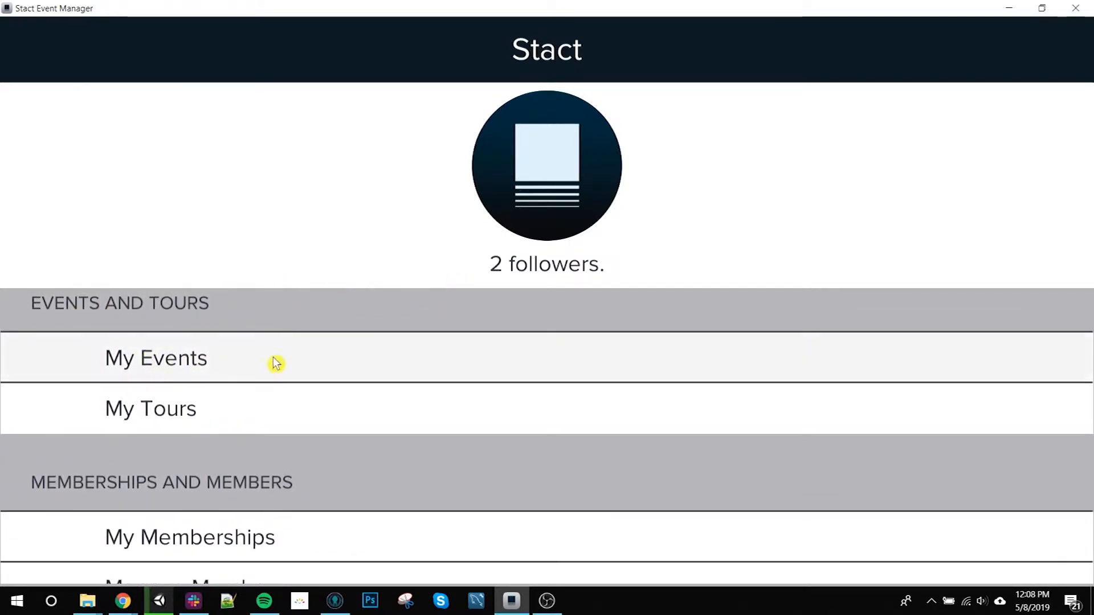
pyautogui.click(275, 363)
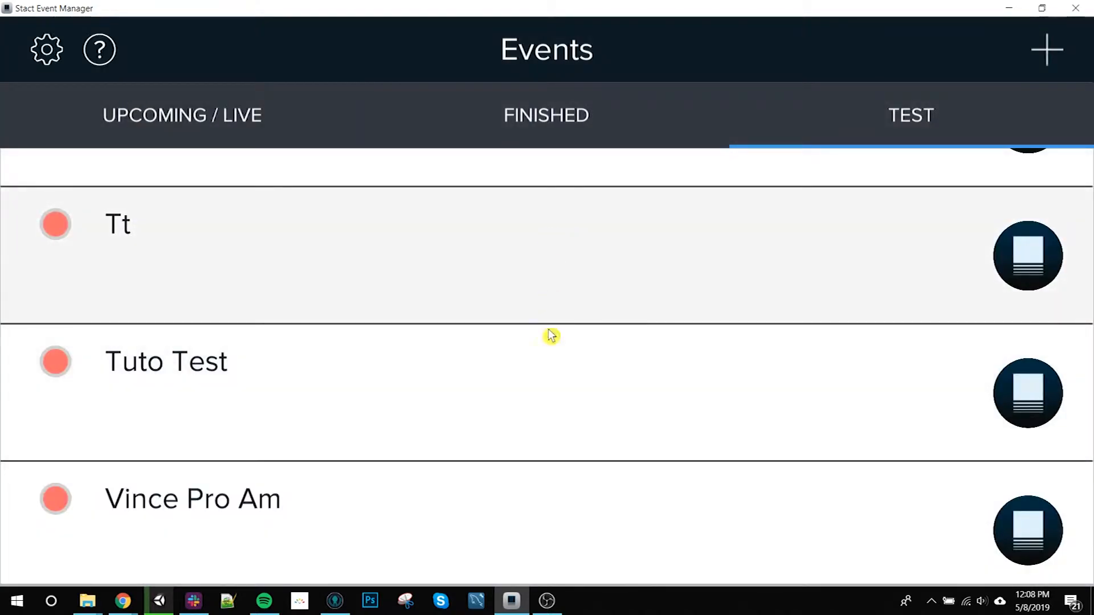
pyautogui.scroll(-2, 550, 336)
pyautogui.scroll(2, 547, 213)
pyautogui.click(104, 294)
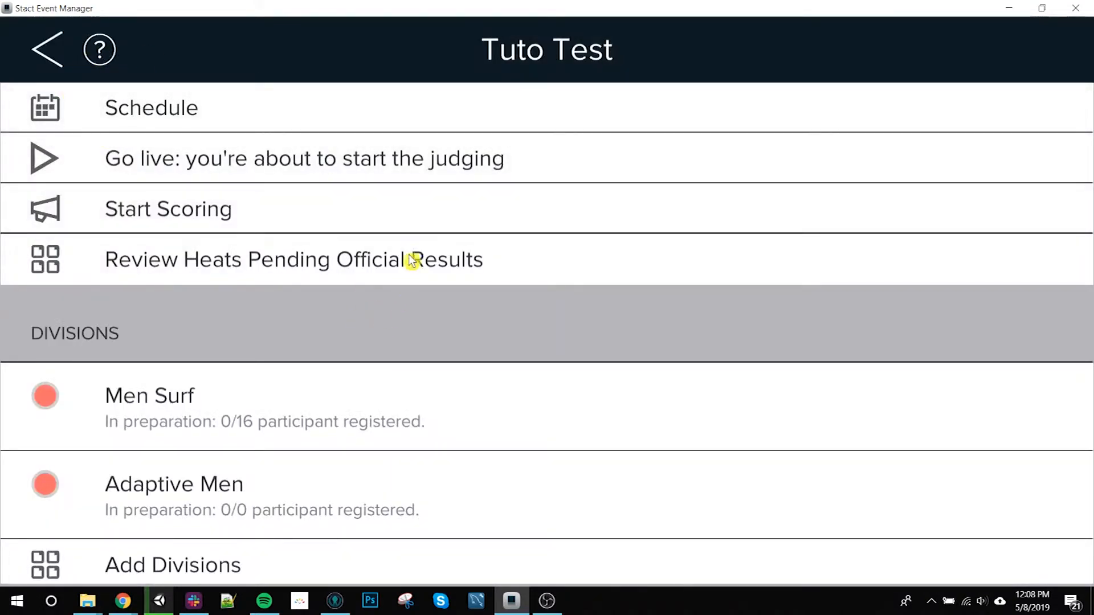
# Open the participant management page of the Men Surf division.
pyautogui.scroll(-2, 416, 239)
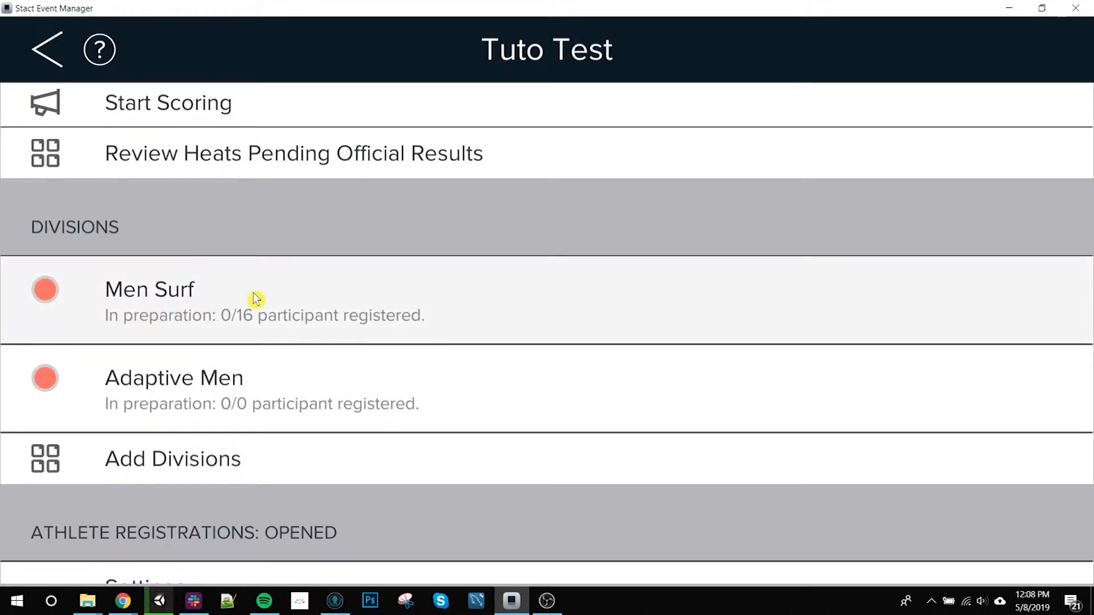
pyautogui.click(256, 298)
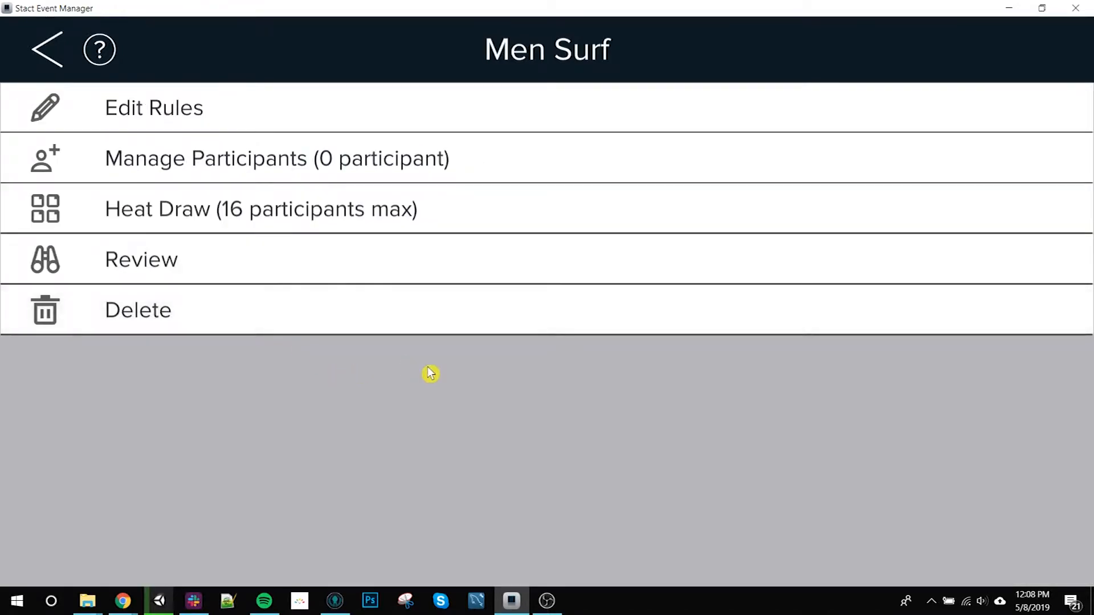
pyautogui.click(223, 161)
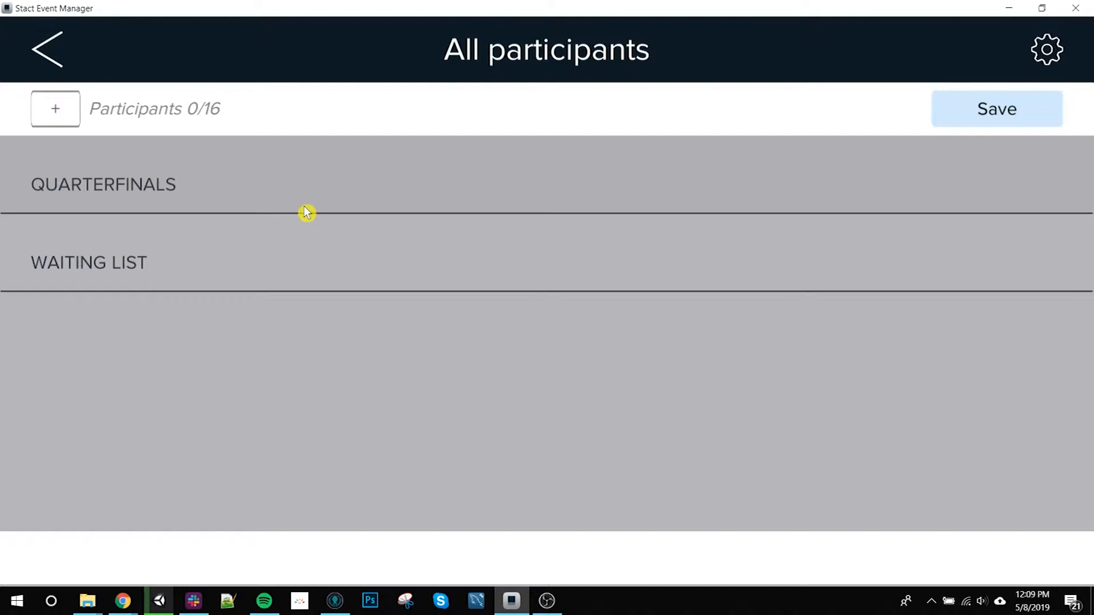
# Start adding a participant and look through the list of suggested athletes.
pyautogui.click(61, 112)
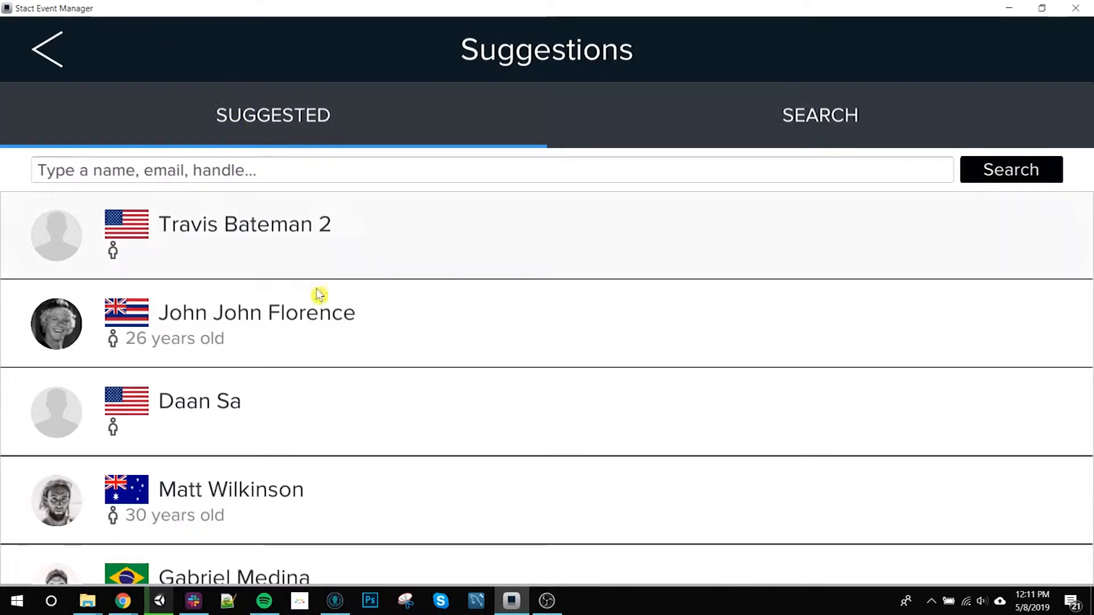
pyautogui.moveTo(352, 410); pyautogui.dragTo(359, 169)
pyautogui.moveTo(350, 447); pyautogui.dragTo(353, 215)
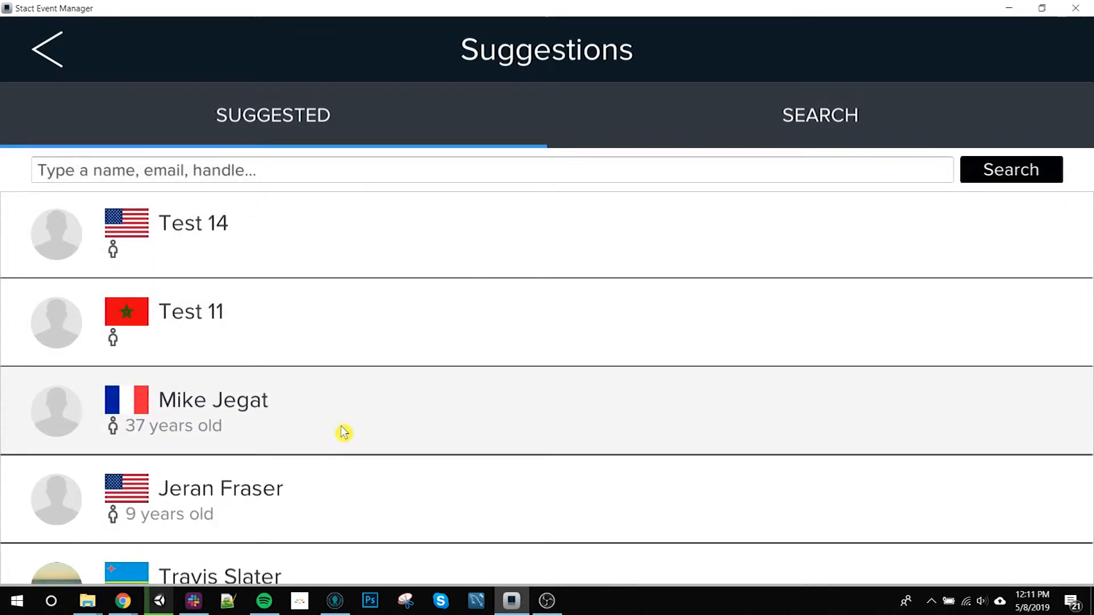
pyautogui.moveTo(339, 429); pyautogui.dragTo(303, 530)
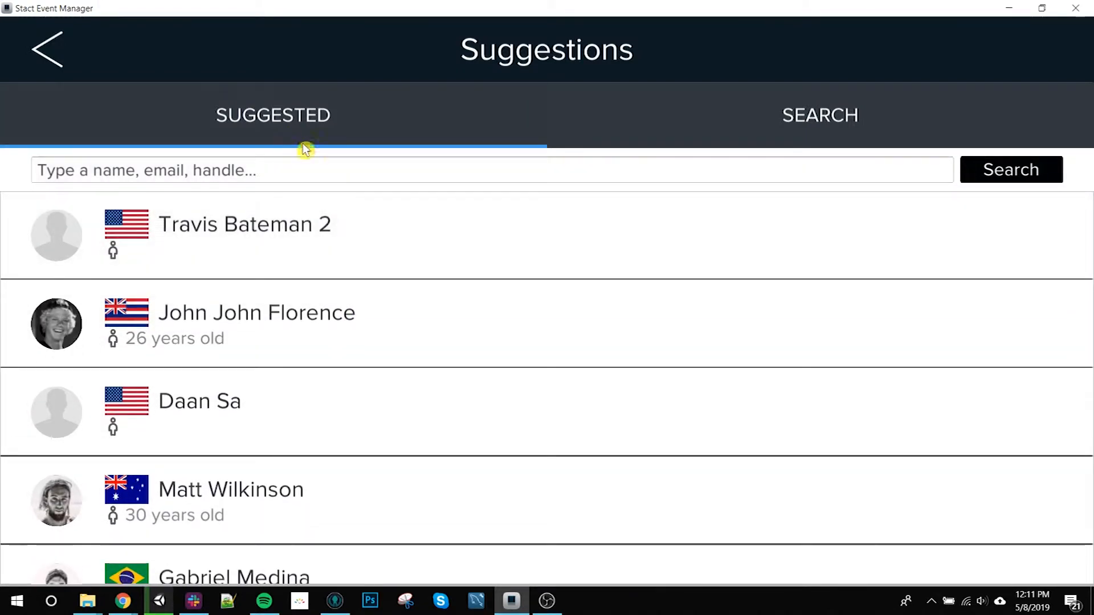
pyautogui.moveTo(336, 464); pyautogui.dragTo(359, 234)
pyautogui.moveTo(350, 461); pyautogui.dragTo(356, 296)
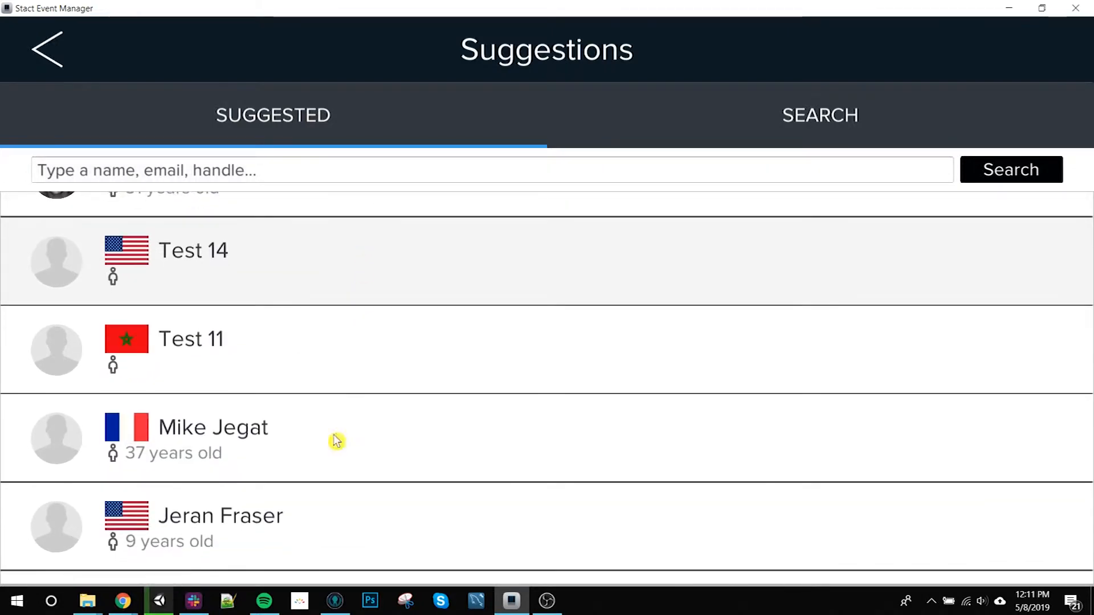
pyautogui.scroll(5, 346, 389)
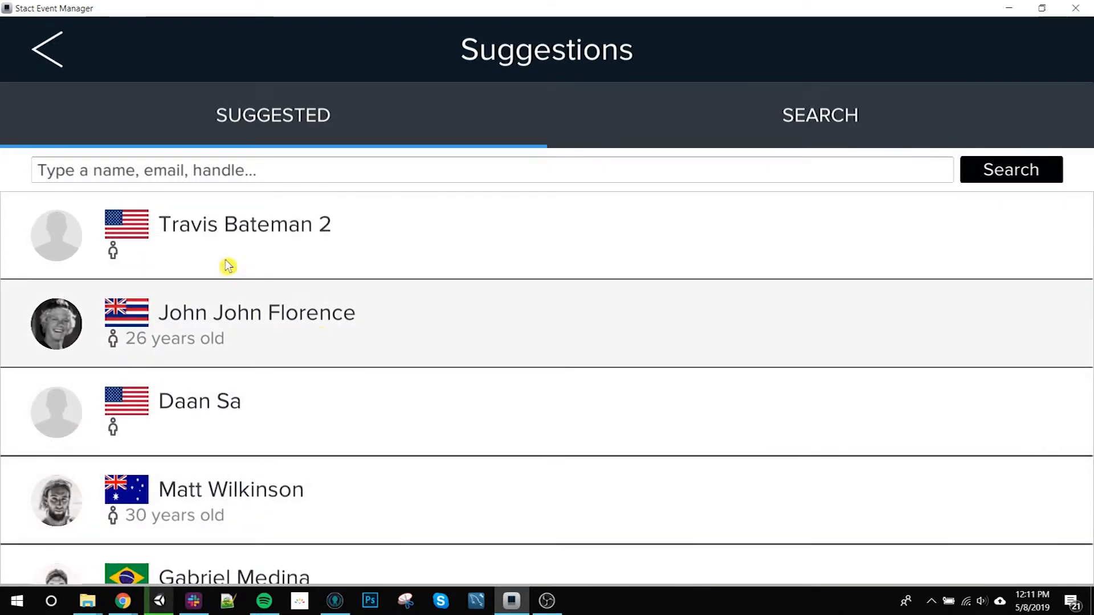
# Search the existing users by an athlete's first name and look through the matches.
pyautogui.click(791, 127)
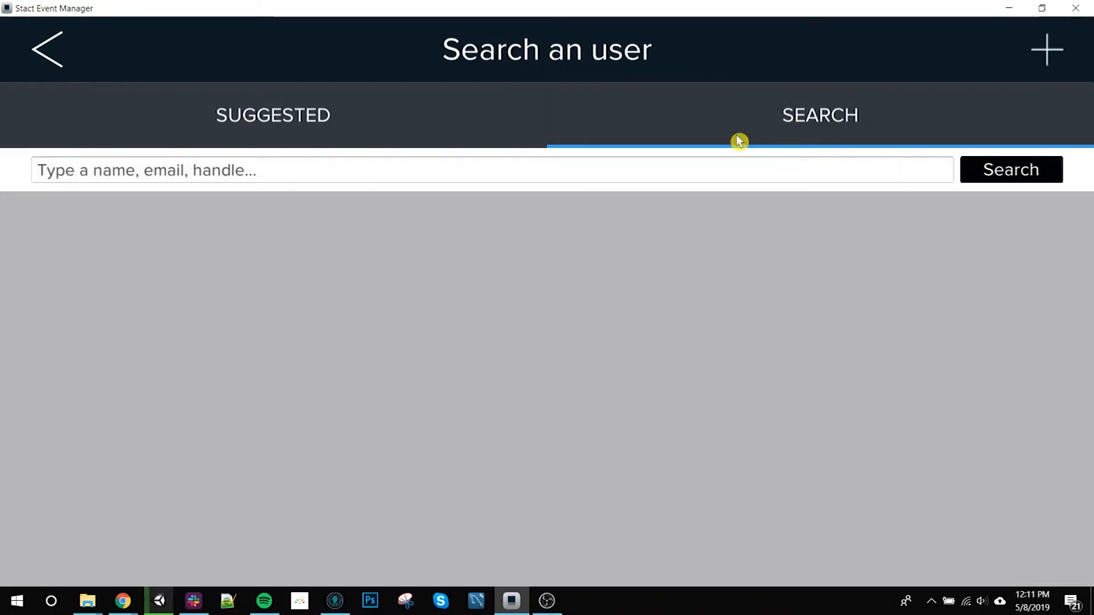
pyautogui.click(151, 174)
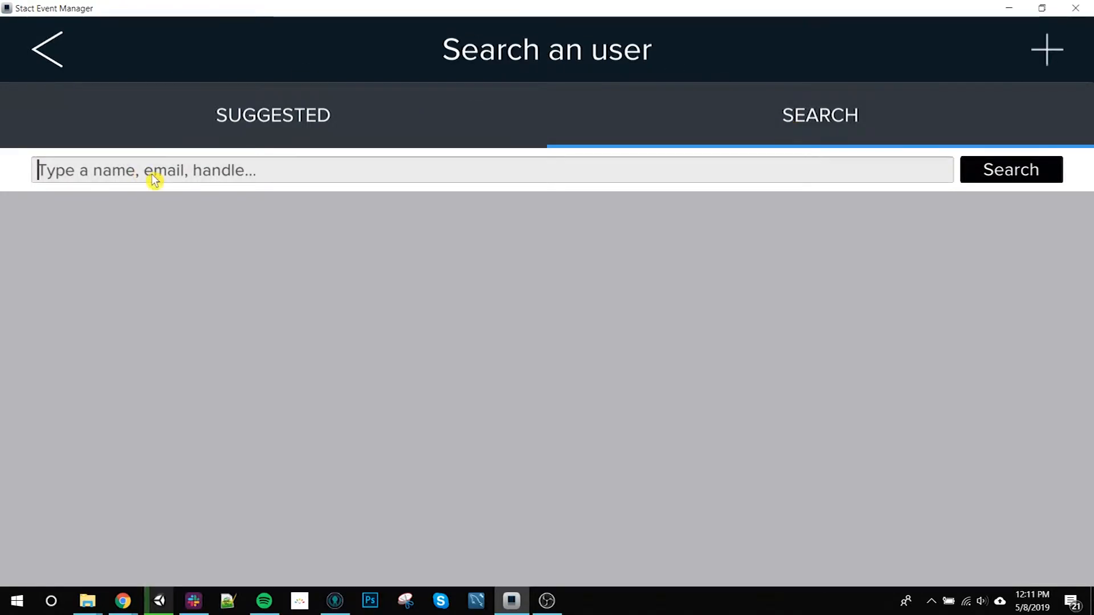
pyautogui.write('john')
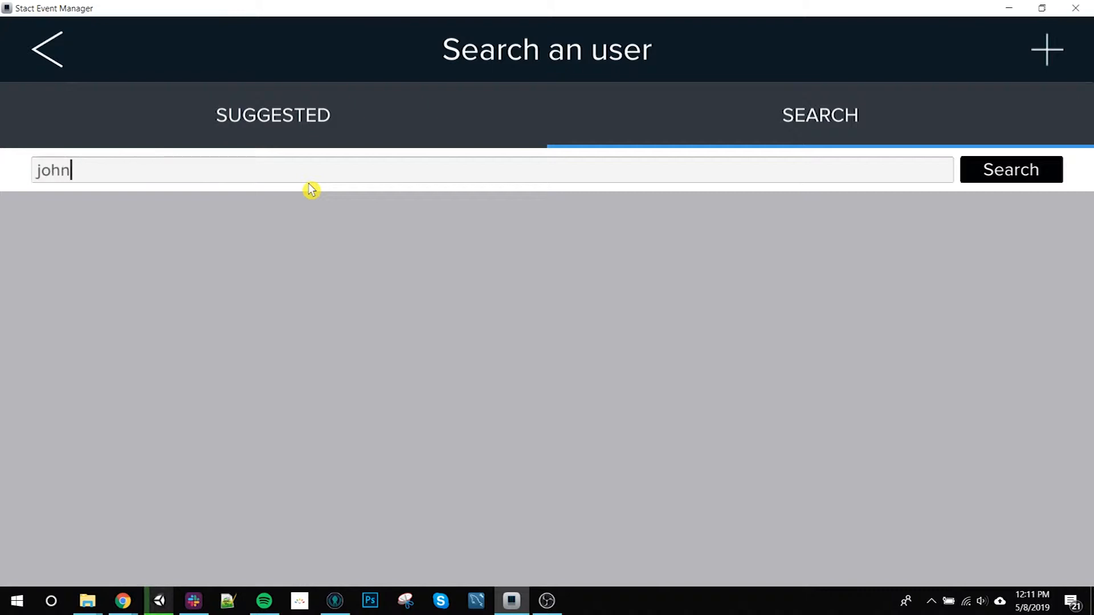
pyautogui.press('Return')
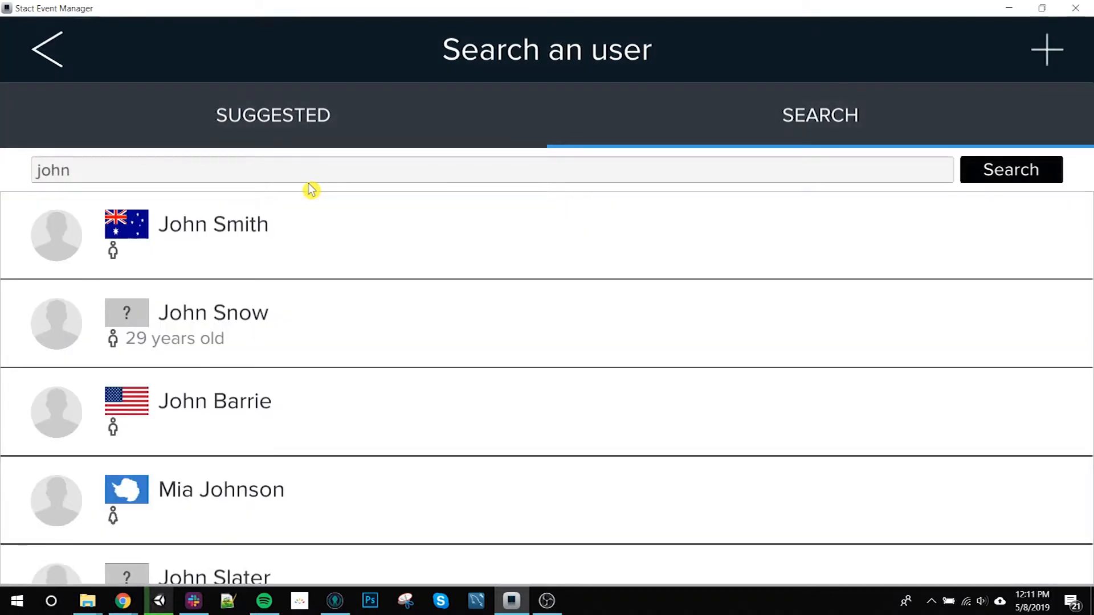
pyautogui.moveTo(401, 440); pyautogui.dragTo(379, 107)
pyautogui.moveTo(410, 318); pyautogui.dragTo(388, 562)
pyautogui.click(334, 170)
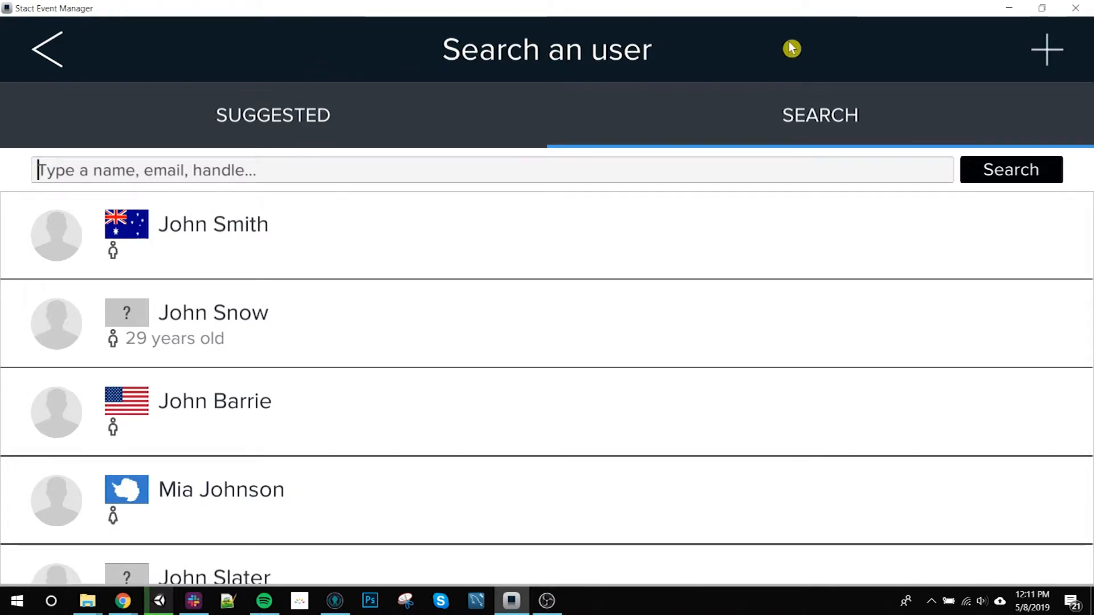
# Start a new athlete profile with the athlete's full name and the gender Man.
pyautogui.click(1050, 54)
pyautogui.click(151, 179)
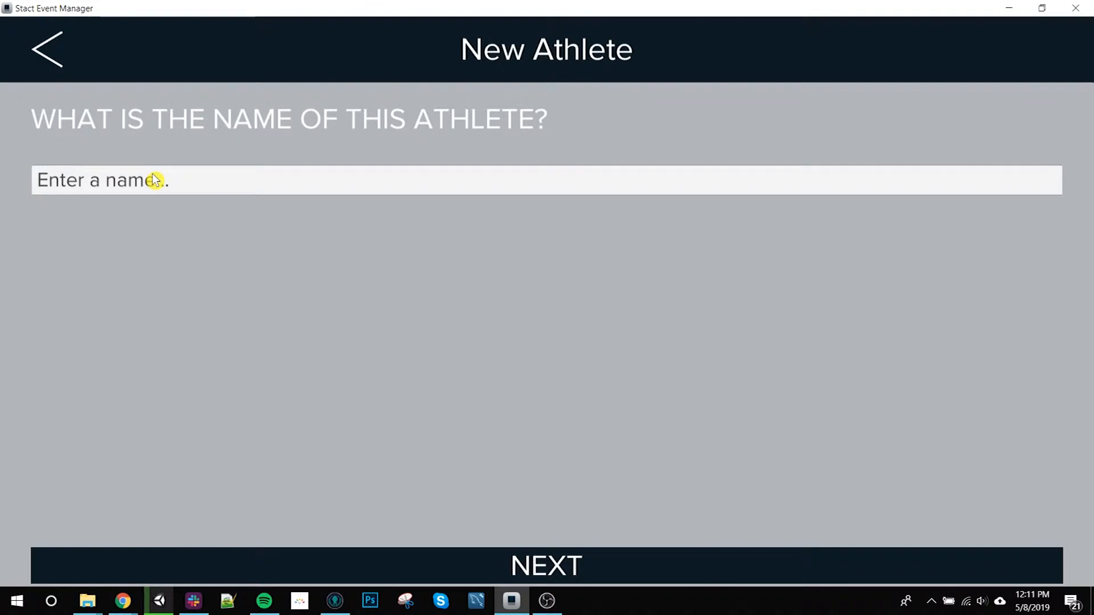
pyautogui.write('jim bob')
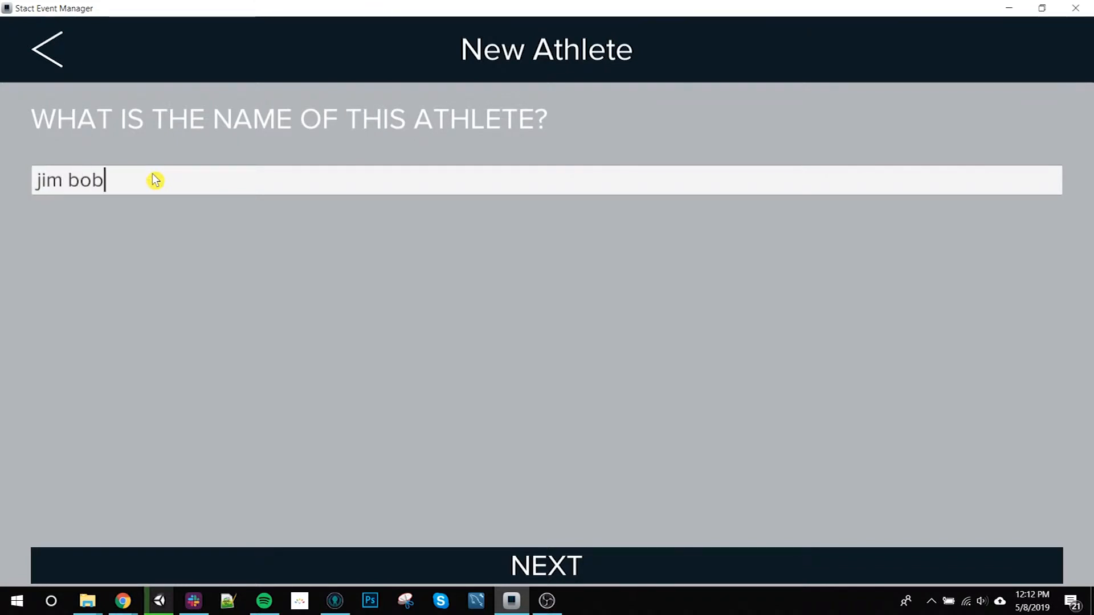
pyautogui.click(495, 560)
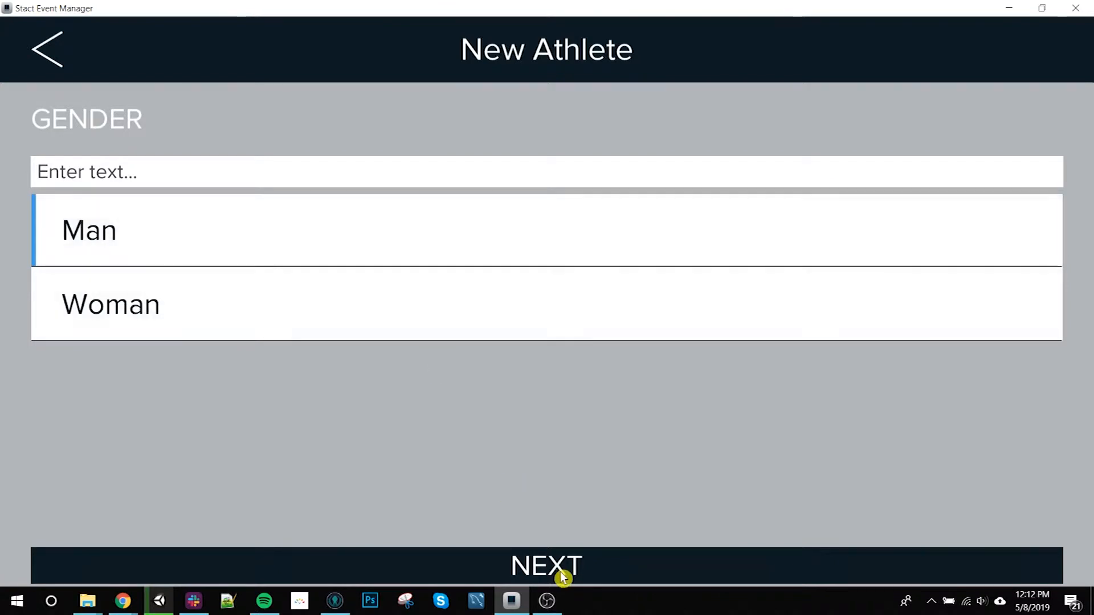
pyautogui.click(562, 571)
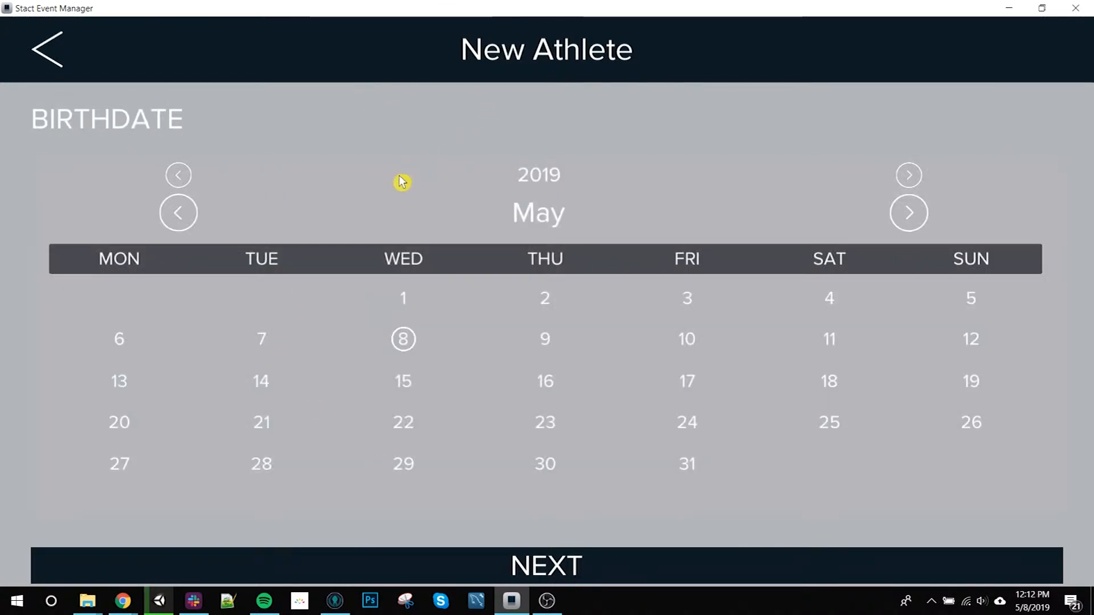
# Set the new athlete's birthdate in the calendar and continue to the country choice.
pyautogui.click(179, 176)
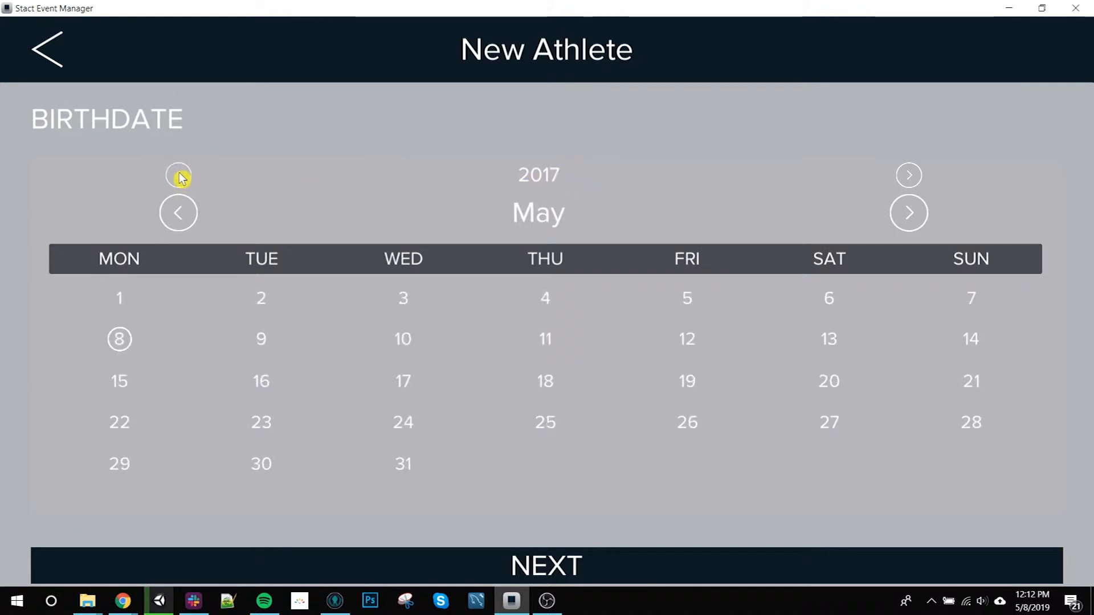
pyautogui.click(180, 177)
pyautogui.click(180, 178)
pyautogui.click(922, 227)
pyautogui.click(922, 227)
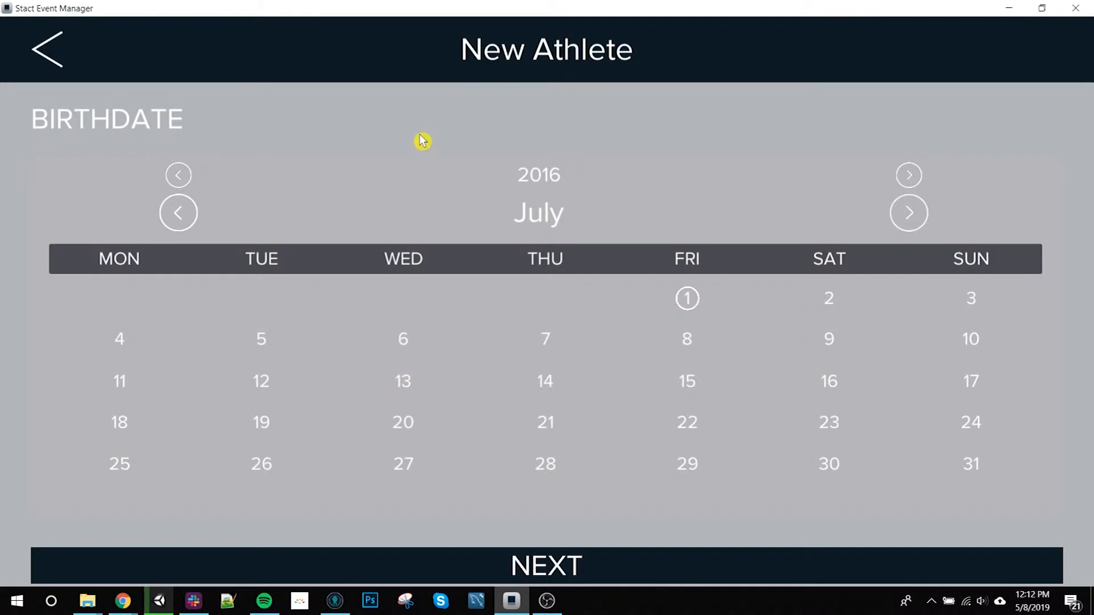
pyautogui.click(529, 566)
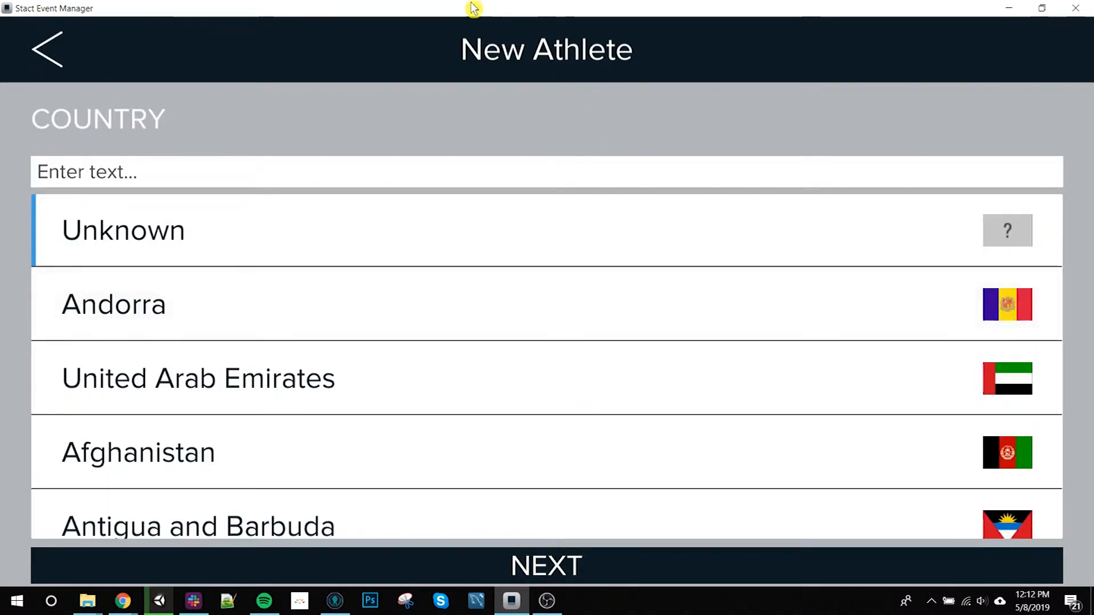
# Filter the countries by "united", choose United States of America and finish adding the new athlete.
pyautogui.moveTo(429, 329); pyautogui.dragTo(437, 410)
pyautogui.click(169, 169)
pyautogui.write('united')
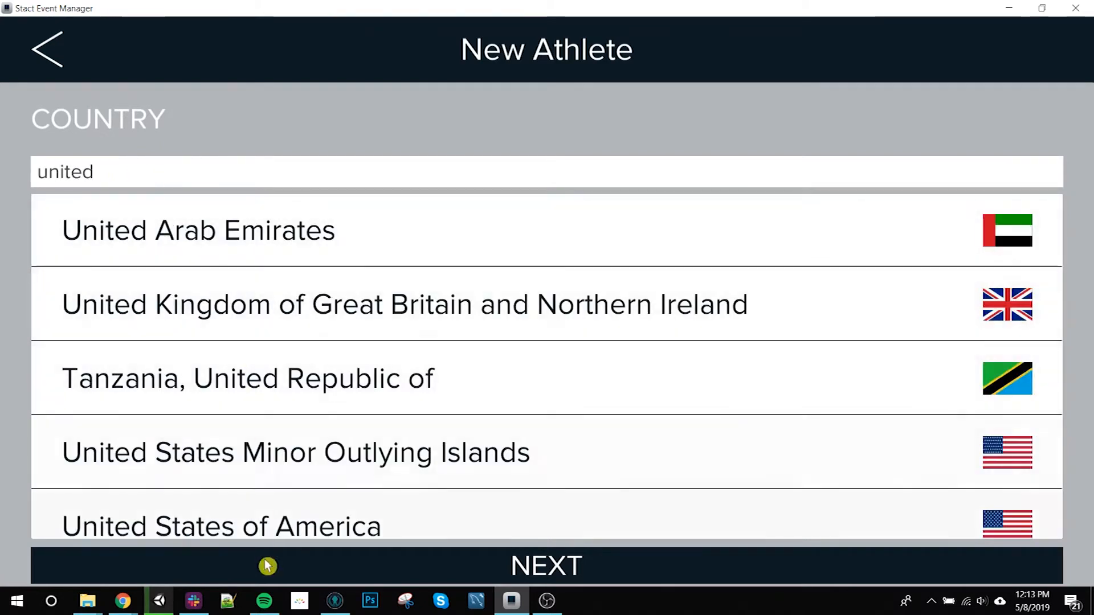
pyautogui.click(275, 523)
pyautogui.click(544, 571)
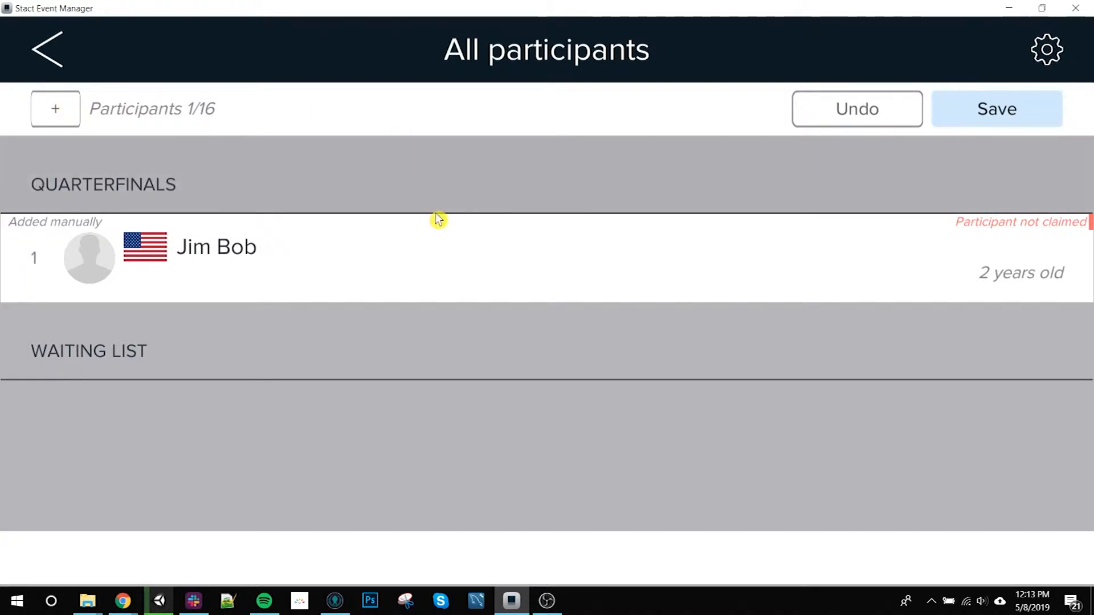
# Add the suggested 27-year-old athlete from the United States to the participants and return to the participant list.
pyautogui.click(456, 179)
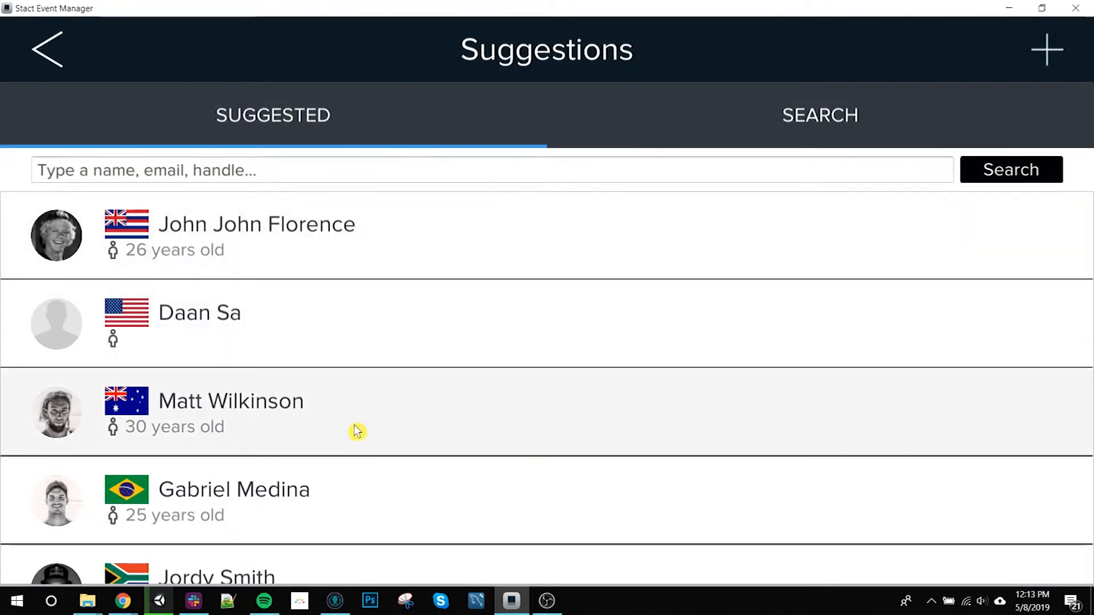
pyautogui.moveTo(366, 388); pyautogui.dragTo(399, 137)
pyautogui.moveTo(396, 427); pyautogui.dragTo(420, 310)
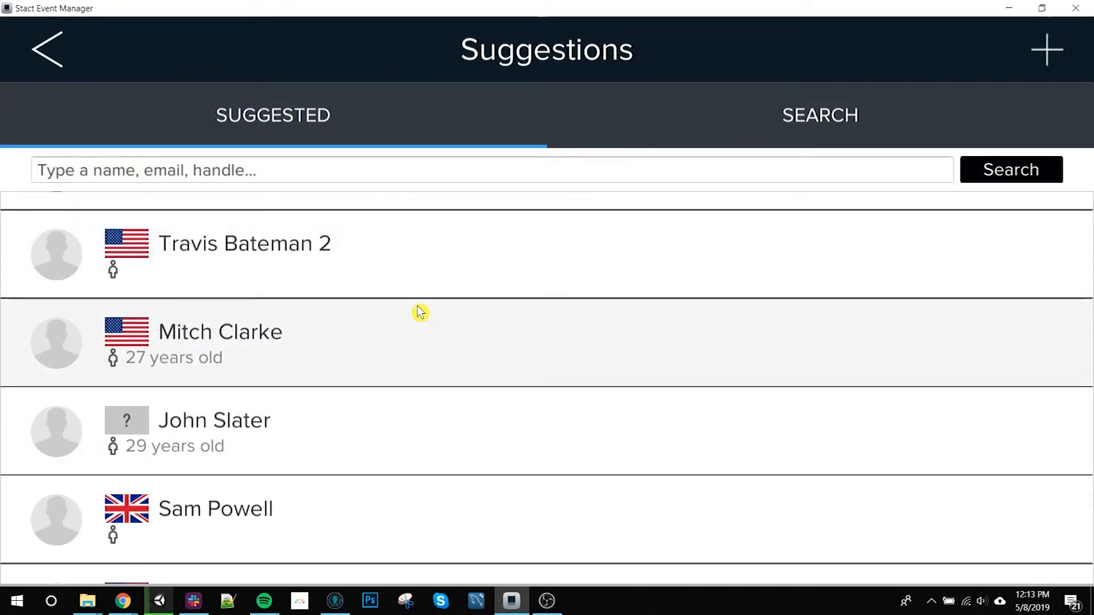
pyautogui.click(318, 335)
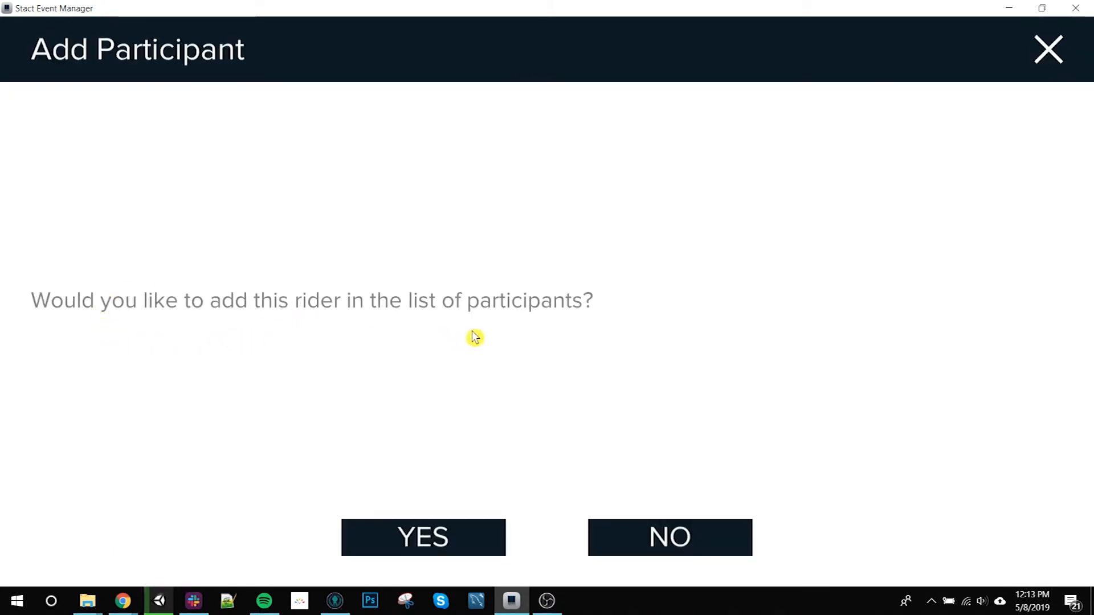
pyautogui.click(436, 536)
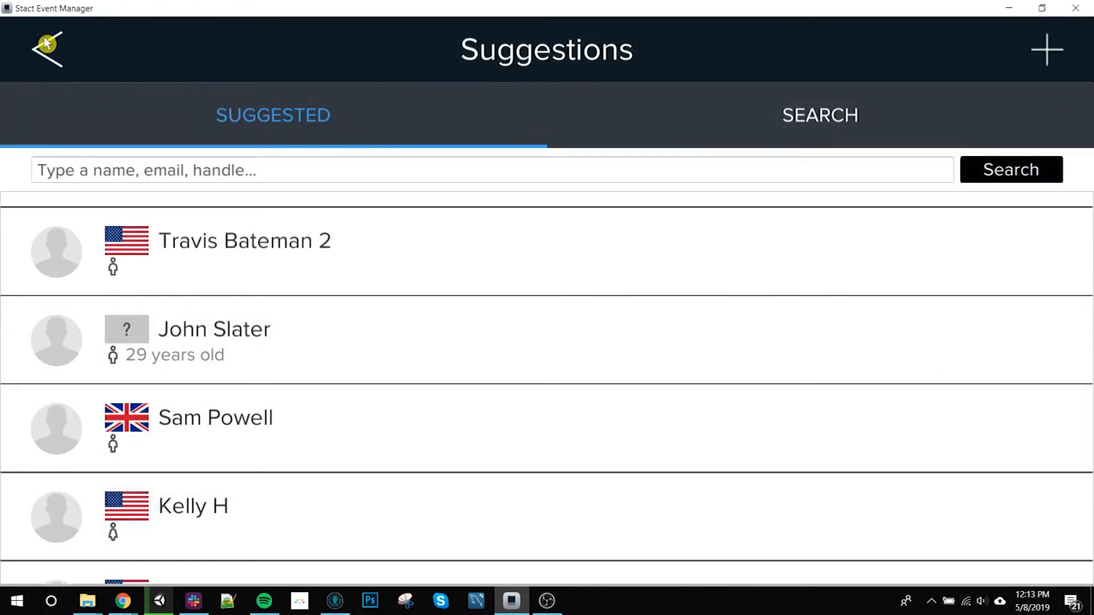
pyautogui.click(47, 47)
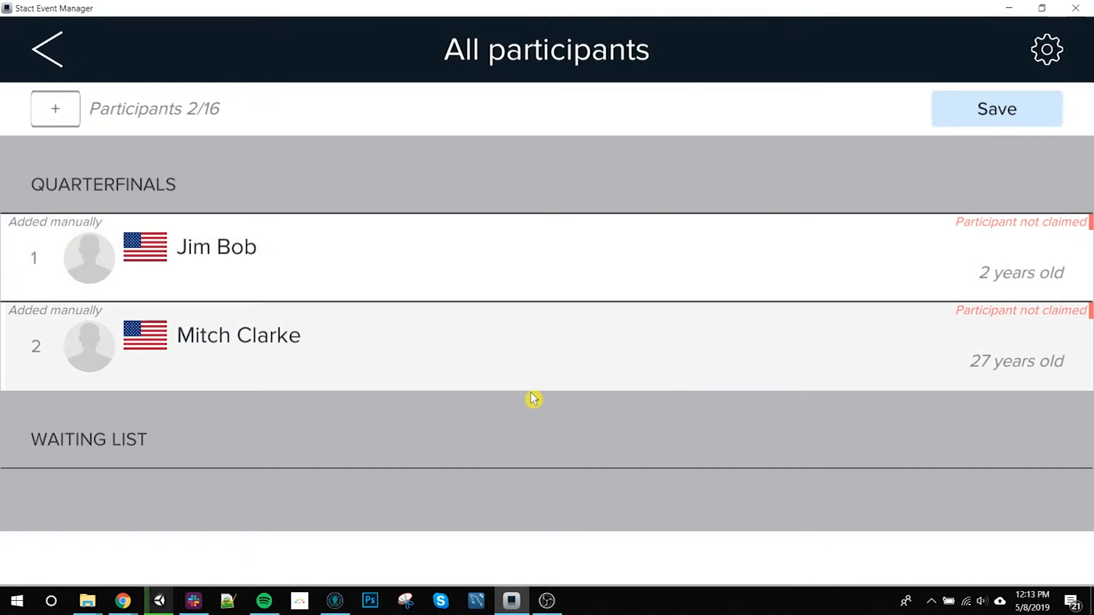
# Open the participant suggestions, switch to the user search and look up users by the athlete's first name.
pyautogui.click(64, 117)
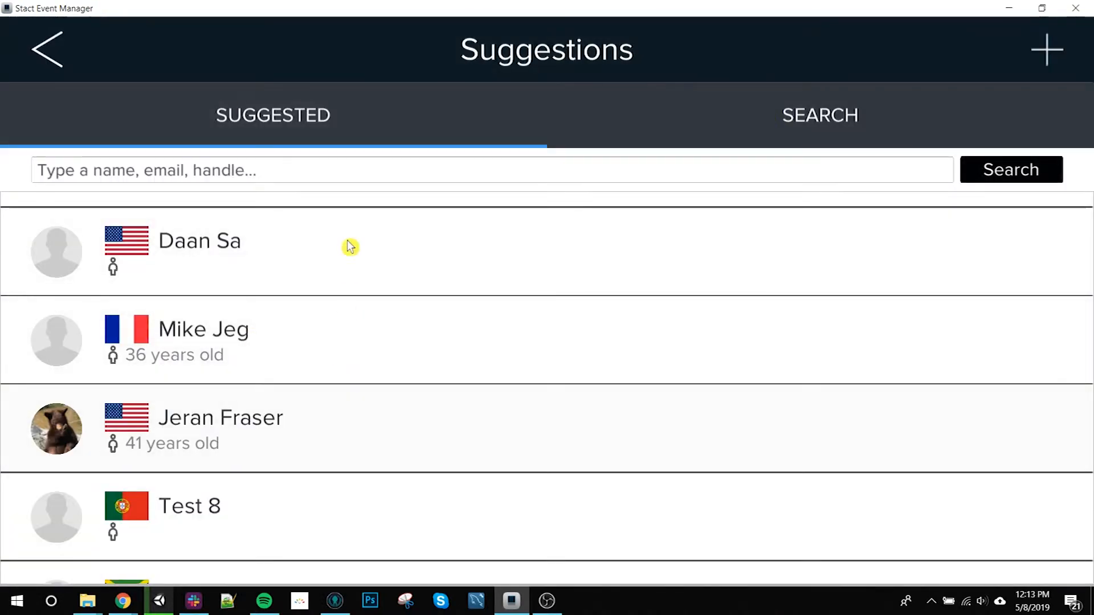
pyautogui.scroll(-3, 351, 239)
pyautogui.click(850, 125)
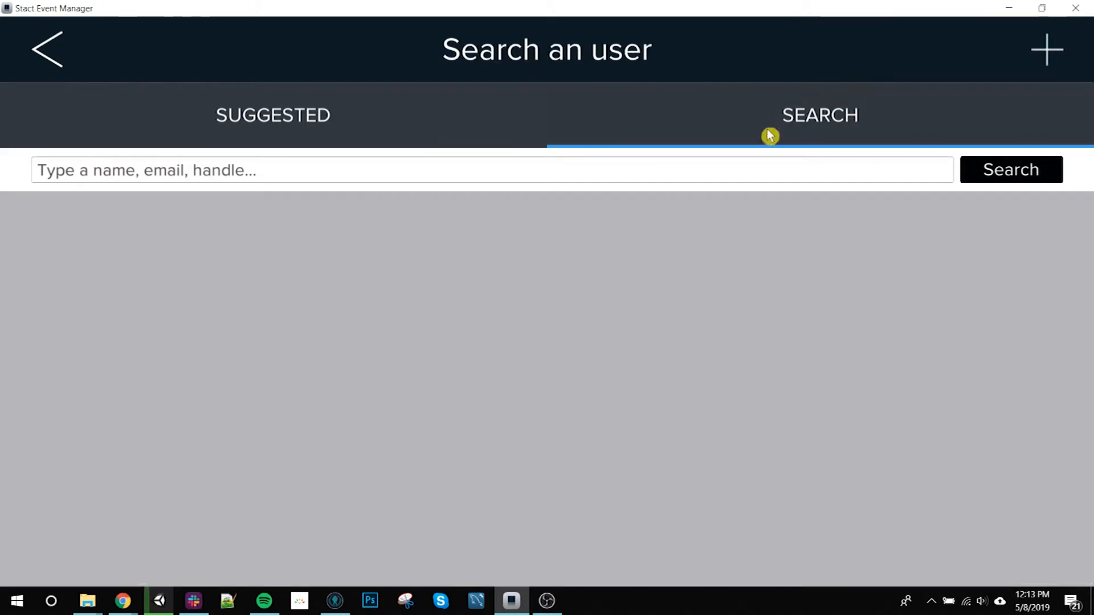
pyautogui.click(325, 178)
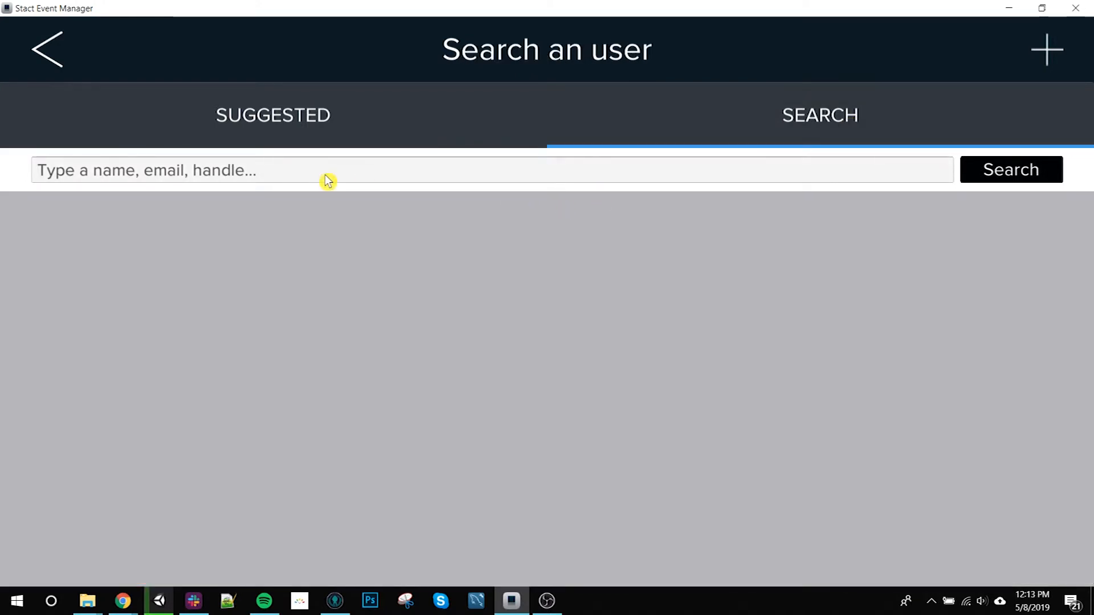
pyautogui.write('john')
pyautogui.press('Return')
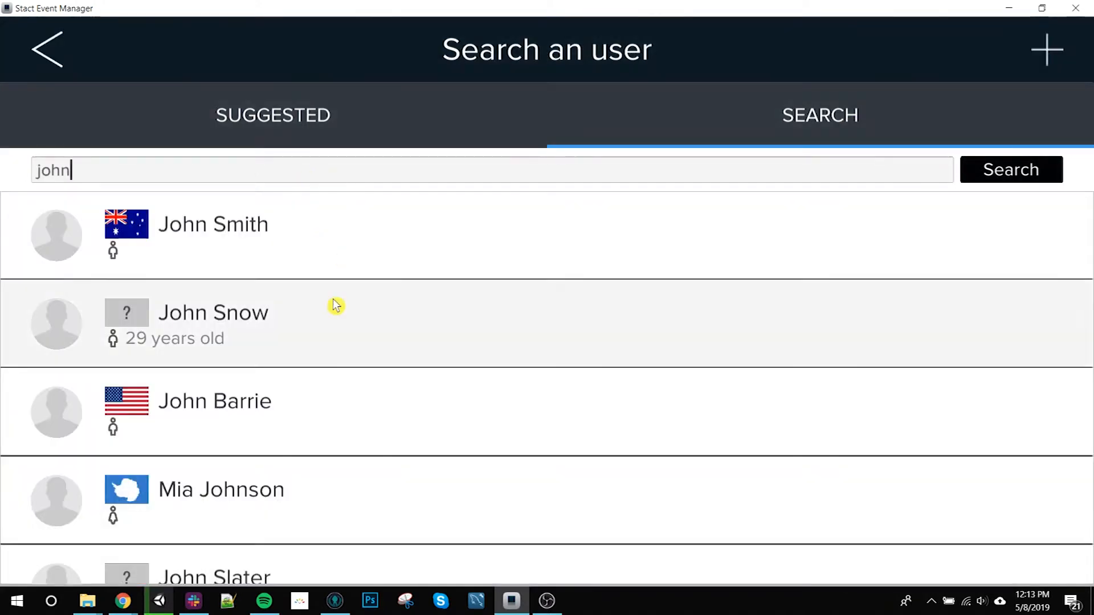
# Add the second found user, a 29-year-old without a country, to the participants and return to the participant list.
pyautogui.click(358, 304)
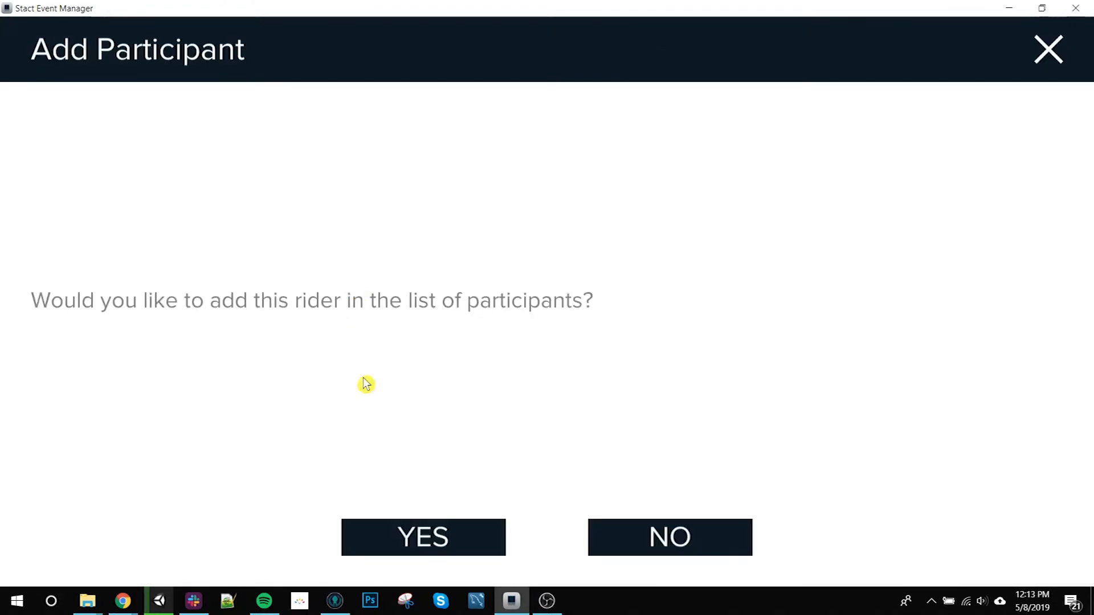
pyautogui.click(431, 544)
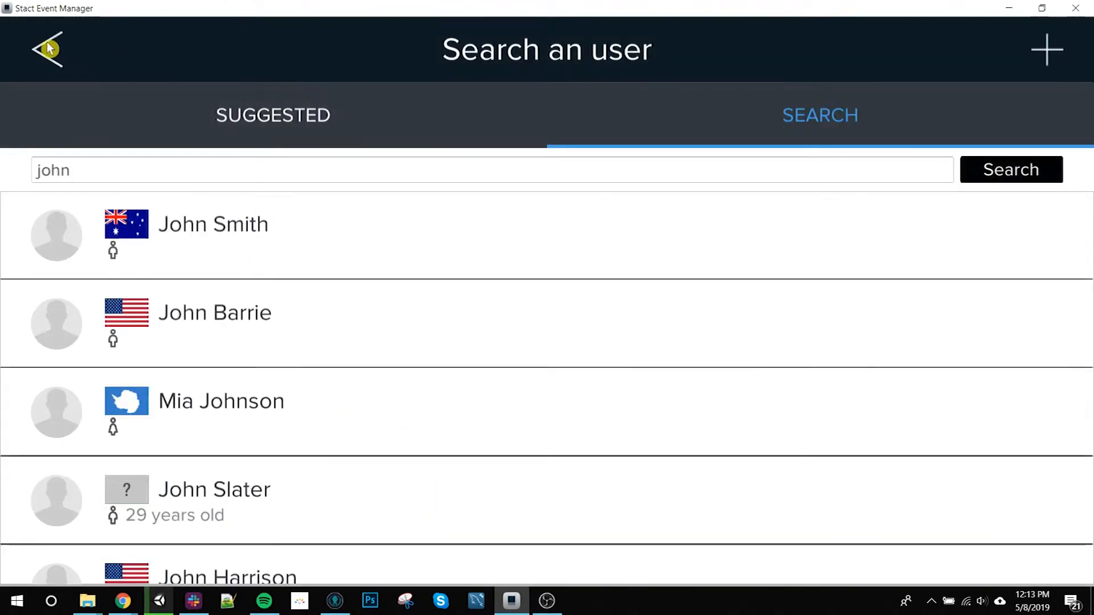
pyautogui.click(48, 48)
pyautogui.click(48, 48)
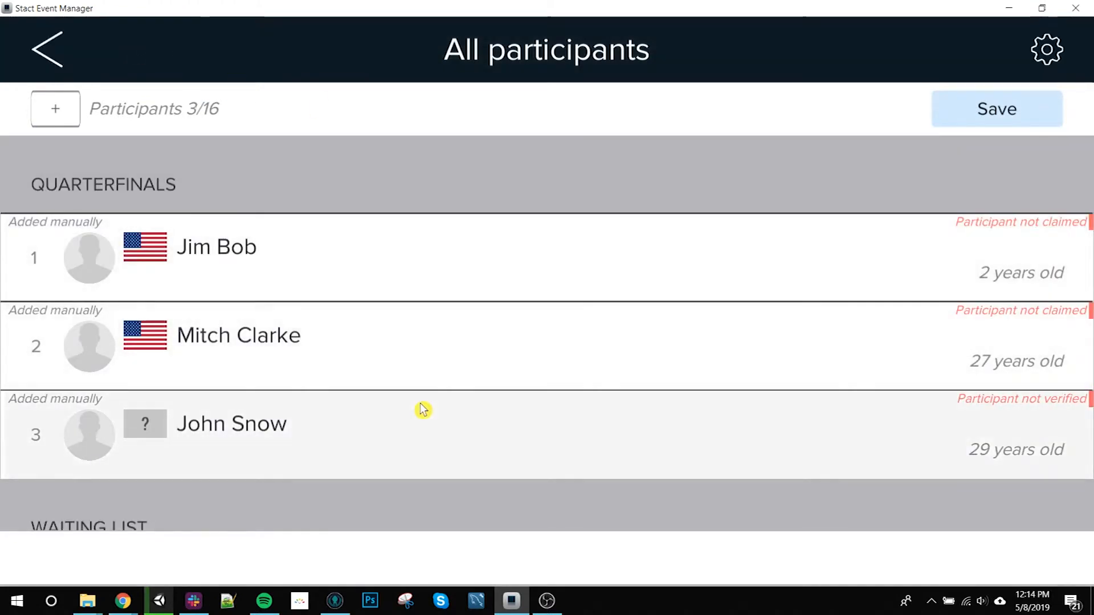
pyautogui.scroll(-1, 427, 381)
pyautogui.moveTo(436, 338); pyautogui.dragTo(443, 275)
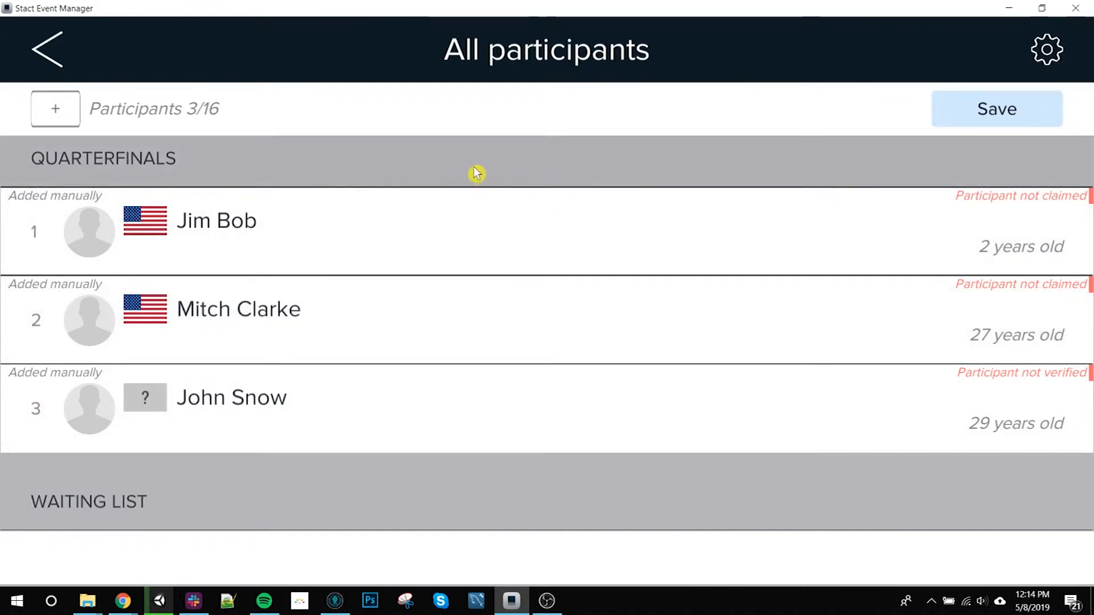
# Shift the 27-year-old participant through the seeding: up one, down two, to the top and to the bottom.
pyautogui.click(357, 313)
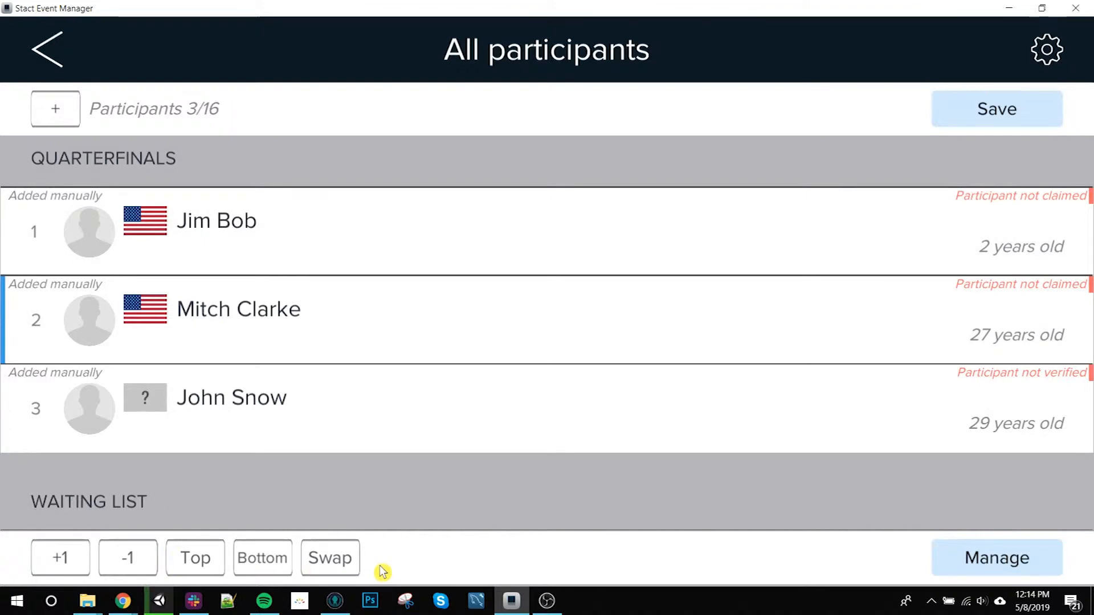
pyautogui.click(66, 557)
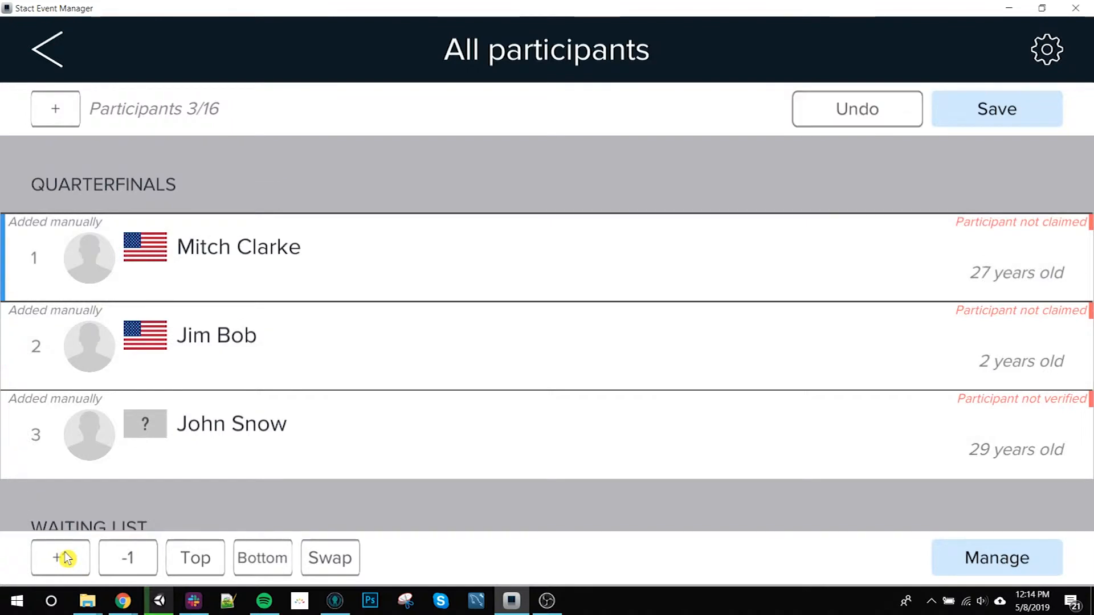
pyautogui.click(136, 560)
pyautogui.click(136, 560)
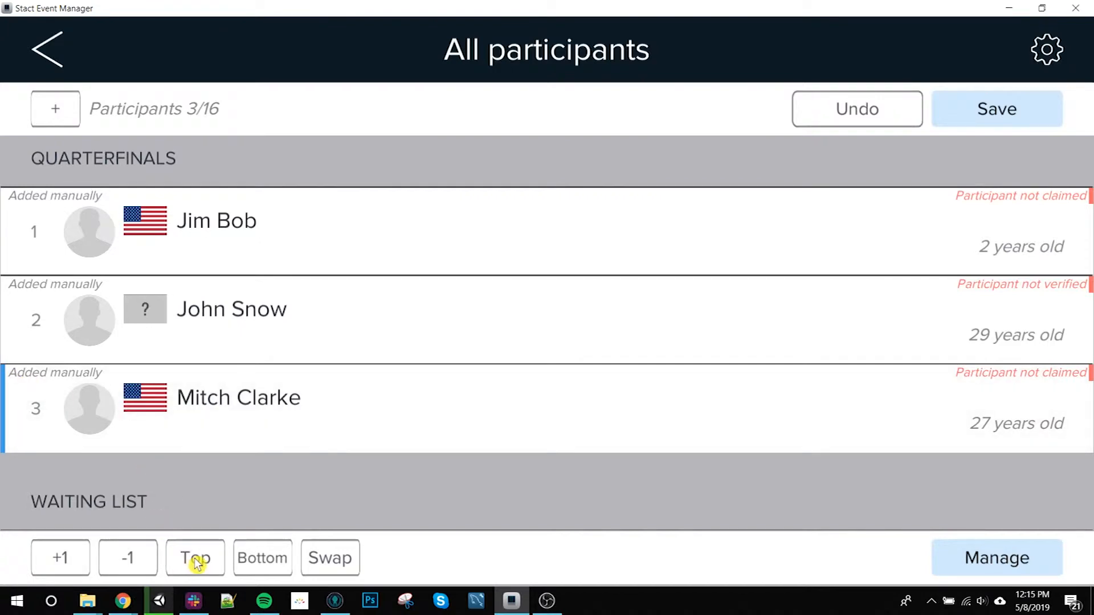
pyautogui.click(189, 557)
pyautogui.click(263, 565)
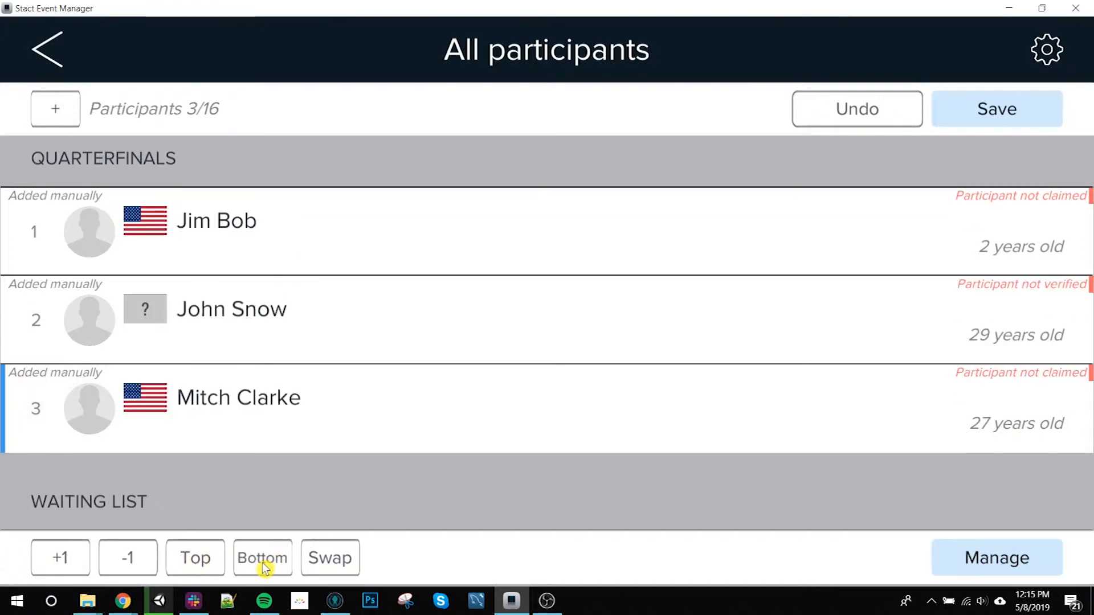
# Swap the 27-year-old participant's seed with that of the participant in second place.
pyautogui.click(322, 561)
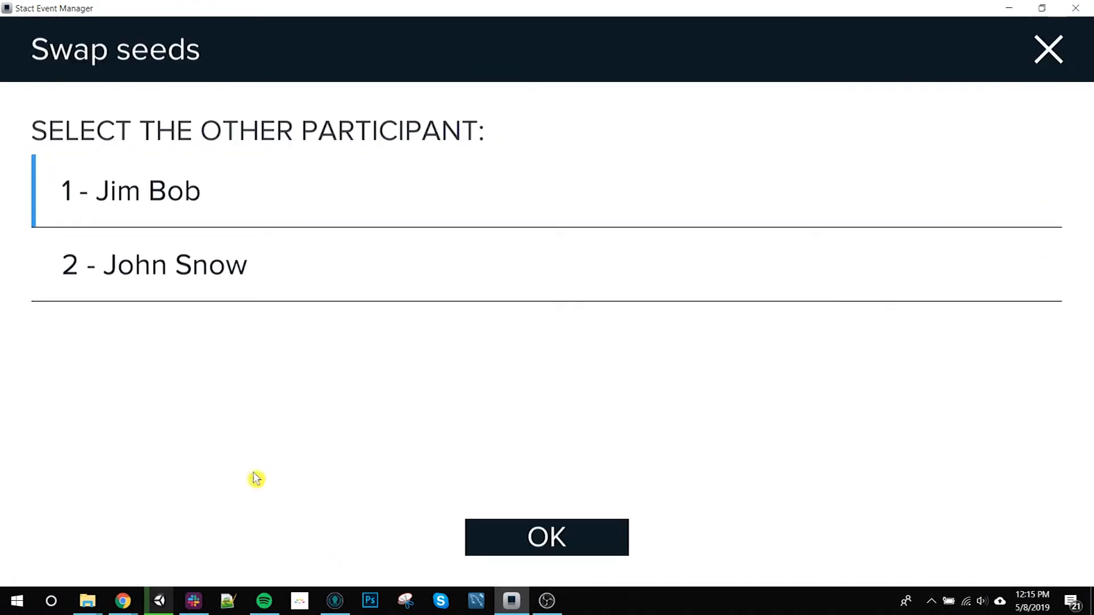
pyautogui.click(184, 265)
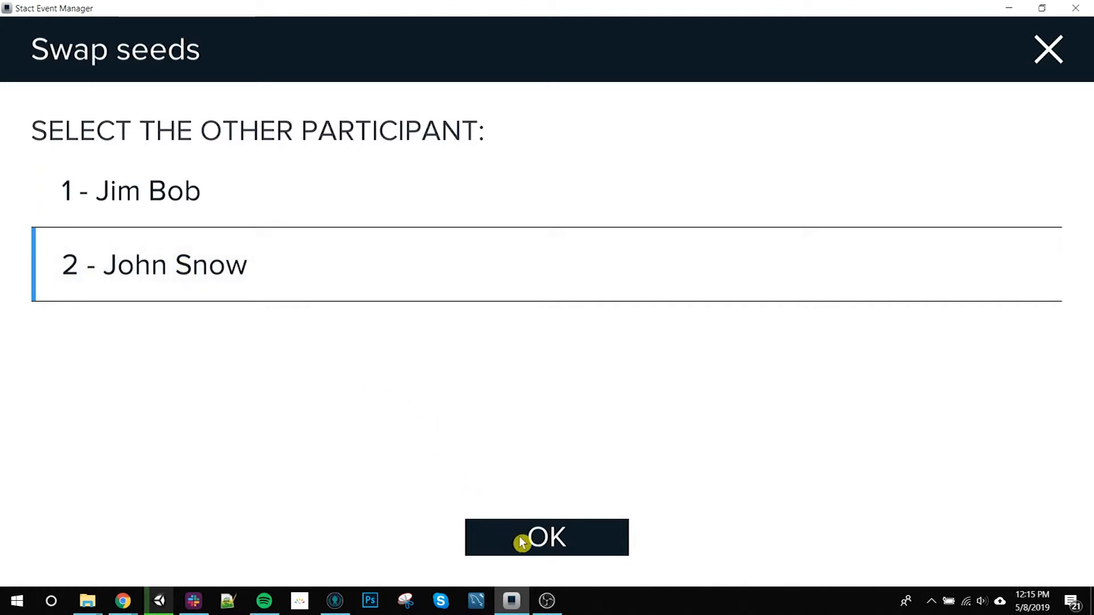
pyautogui.click(520, 539)
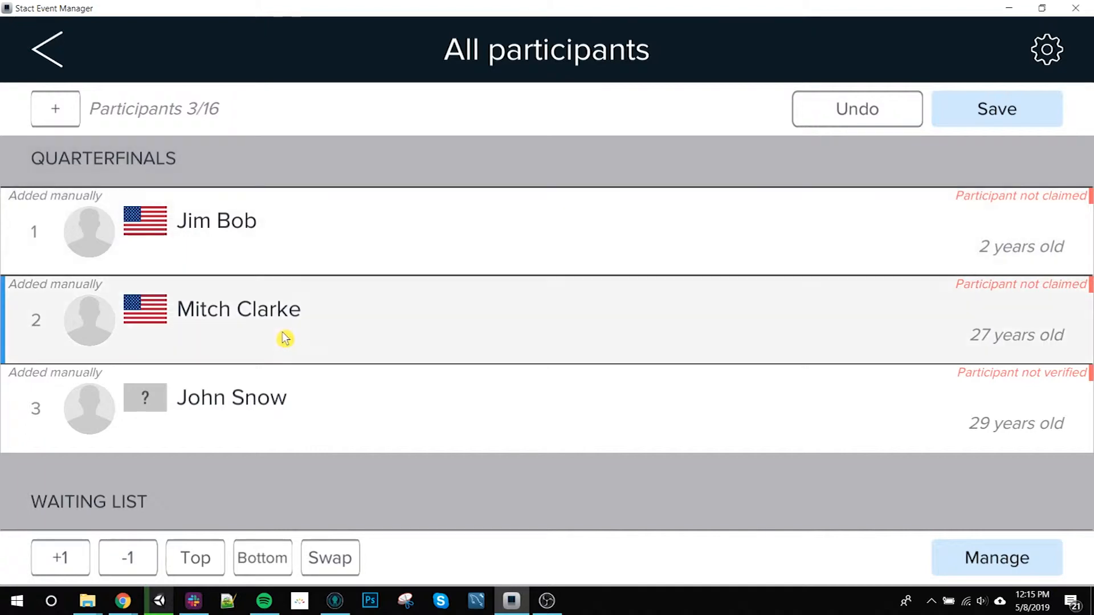
# Open the participant information of the 27-year-old participant for editing, saving the list changes first.
pyautogui.click(339, 234)
pyautogui.click(296, 342)
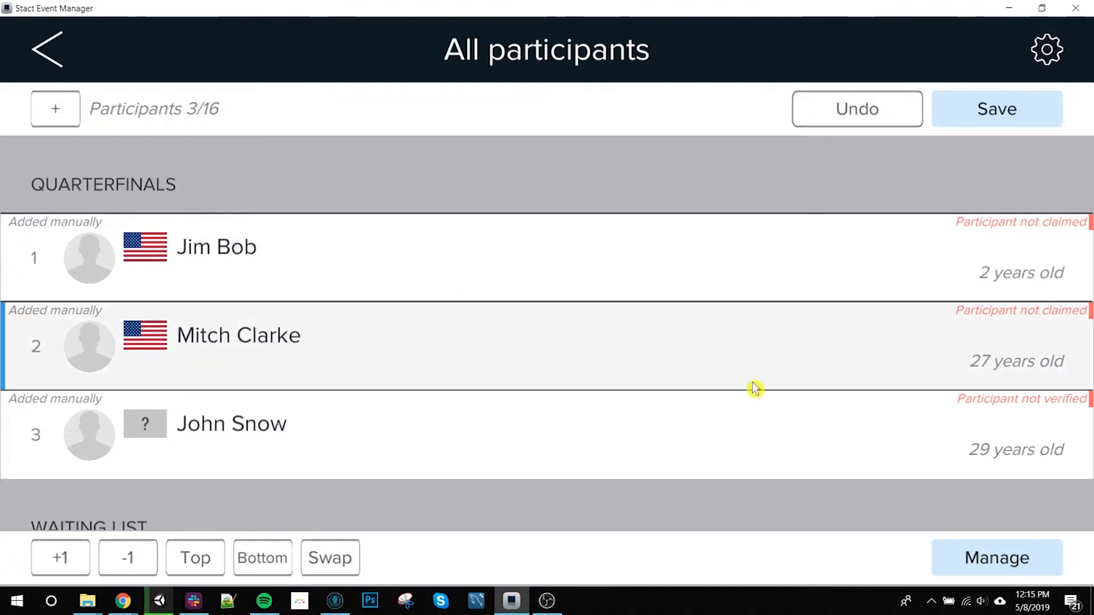
pyautogui.click(994, 564)
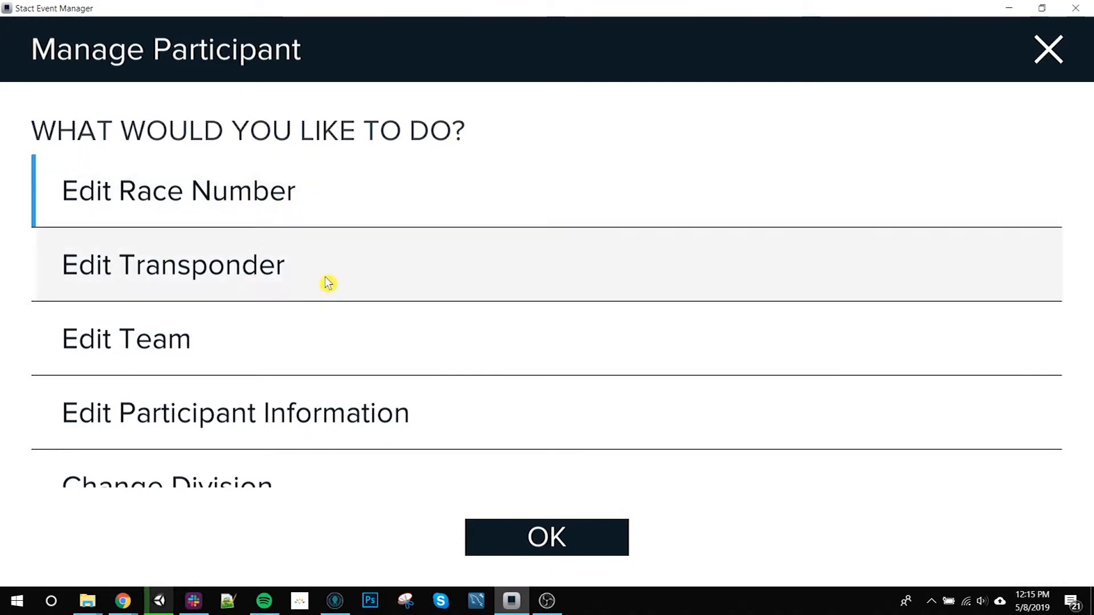
pyautogui.scroll(-2, 336, 257)
pyautogui.scroll(-1, 355, 188)
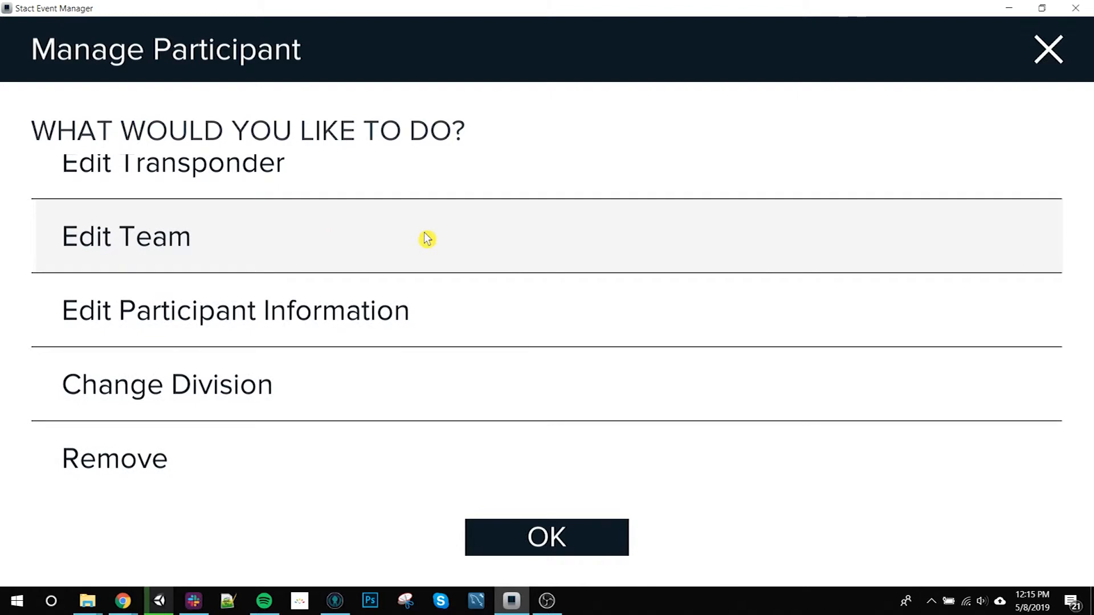
pyautogui.click(390, 317)
pyautogui.click(532, 550)
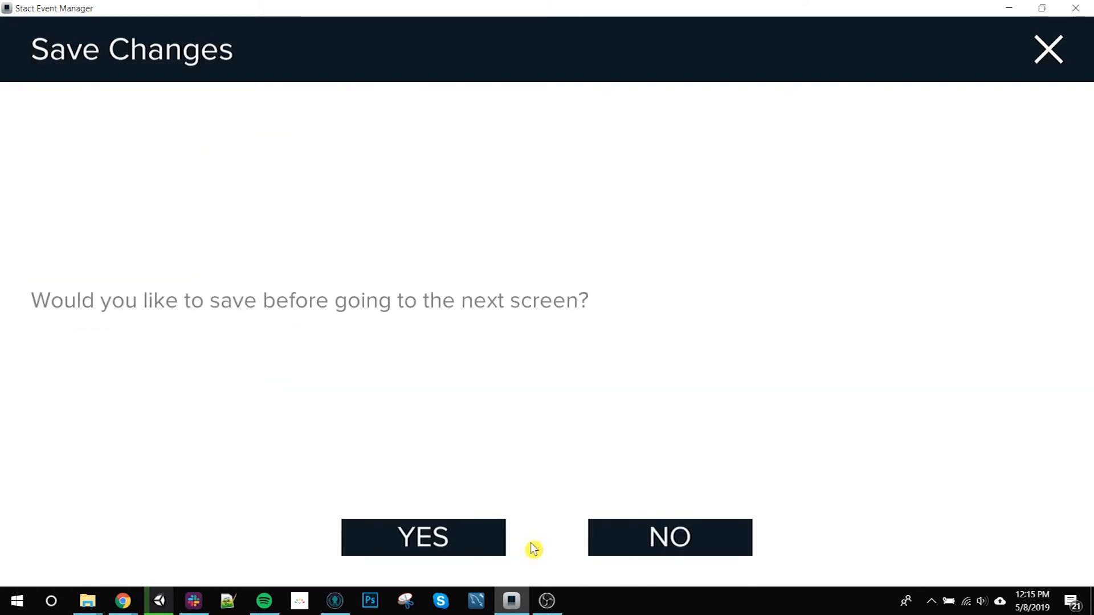
pyautogui.click(427, 533)
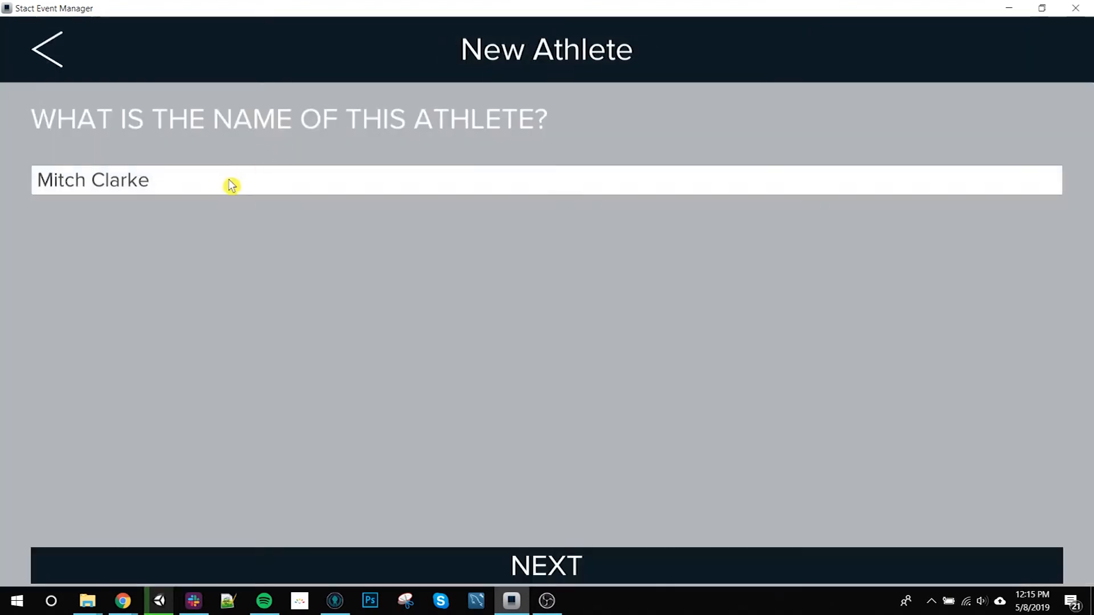
# Review the athlete's name, gender, birthdate and country and complete the profile edit.
pyautogui.click(507, 566)
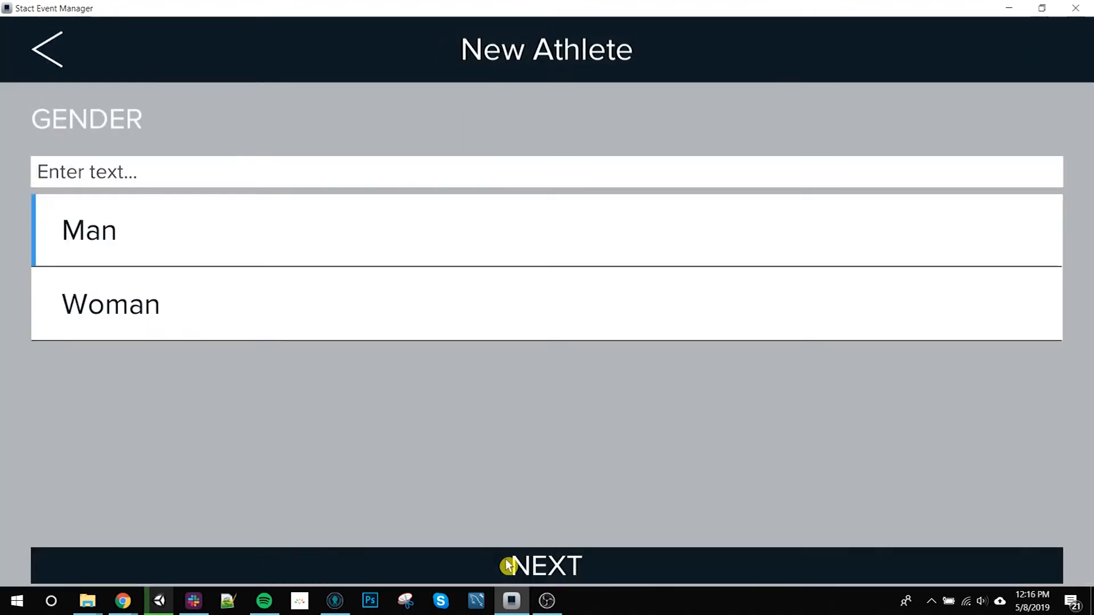
pyautogui.click(507, 567)
pyautogui.click(510, 566)
pyautogui.click(46, 46)
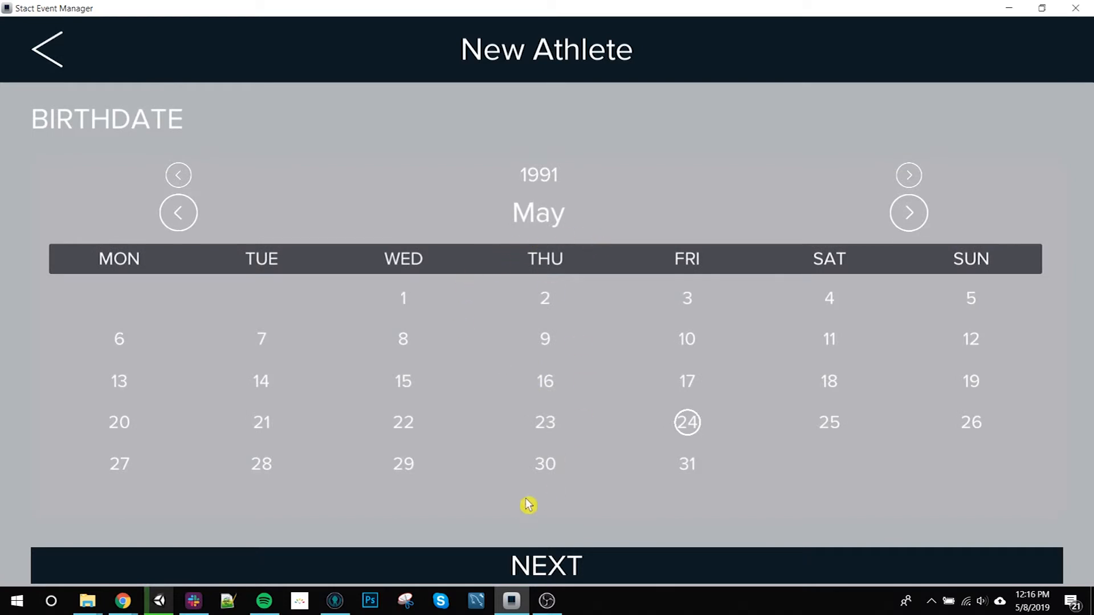
pyautogui.click(532, 572)
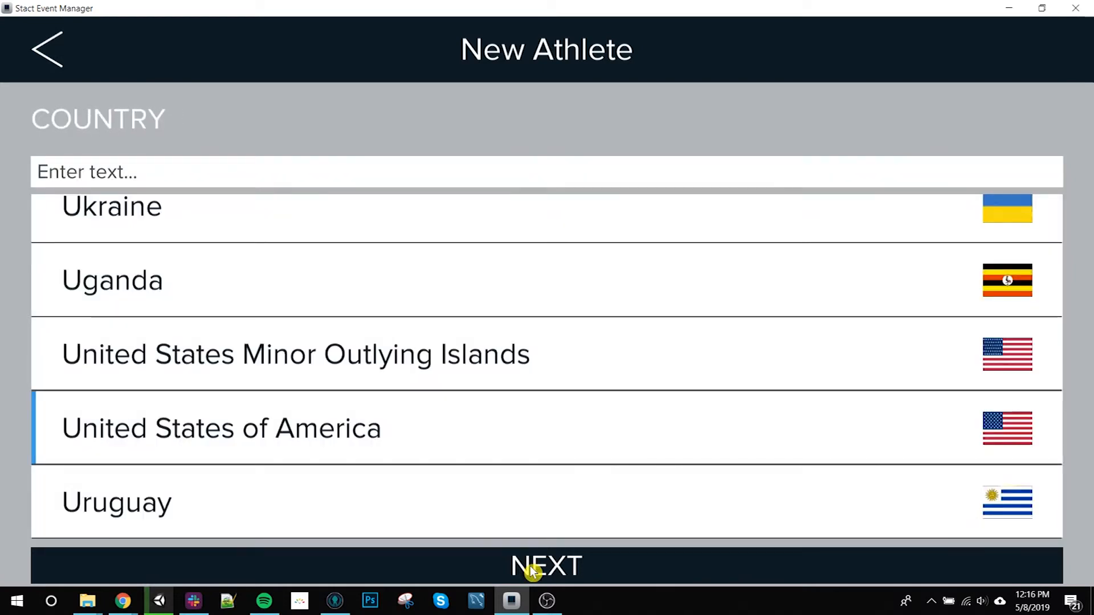
pyautogui.click(532, 571)
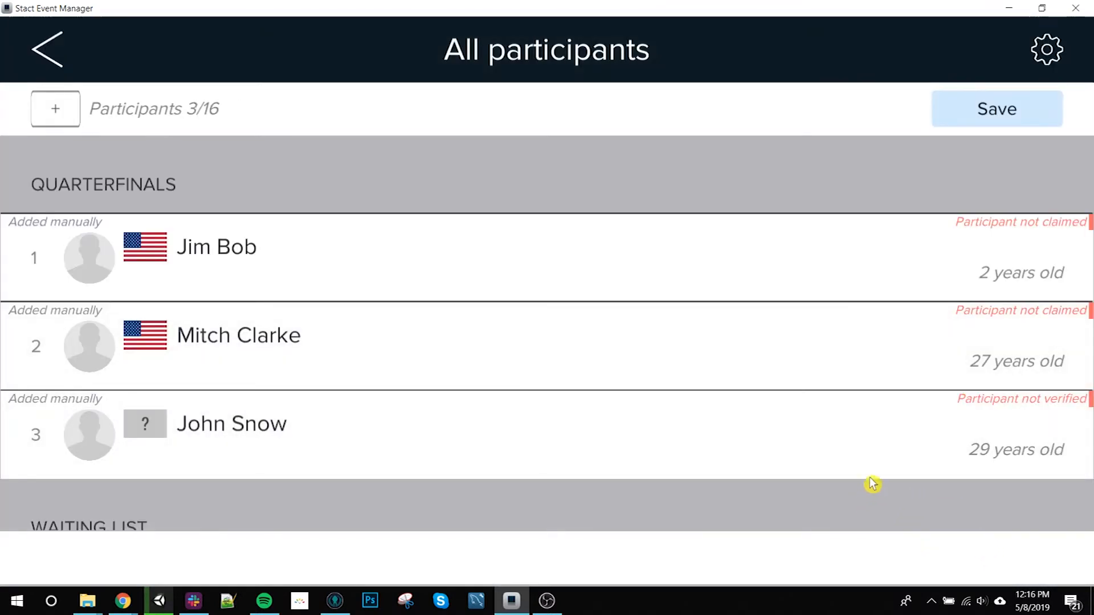
# Look through the management options offered for the 27-year-old participant.
pyautogui.click(729, 385)
pyautogui.click(977, 558)
pyautogui.scroll(-2, 544, 237)
pyautogui.scroll(-2, 544, 238)
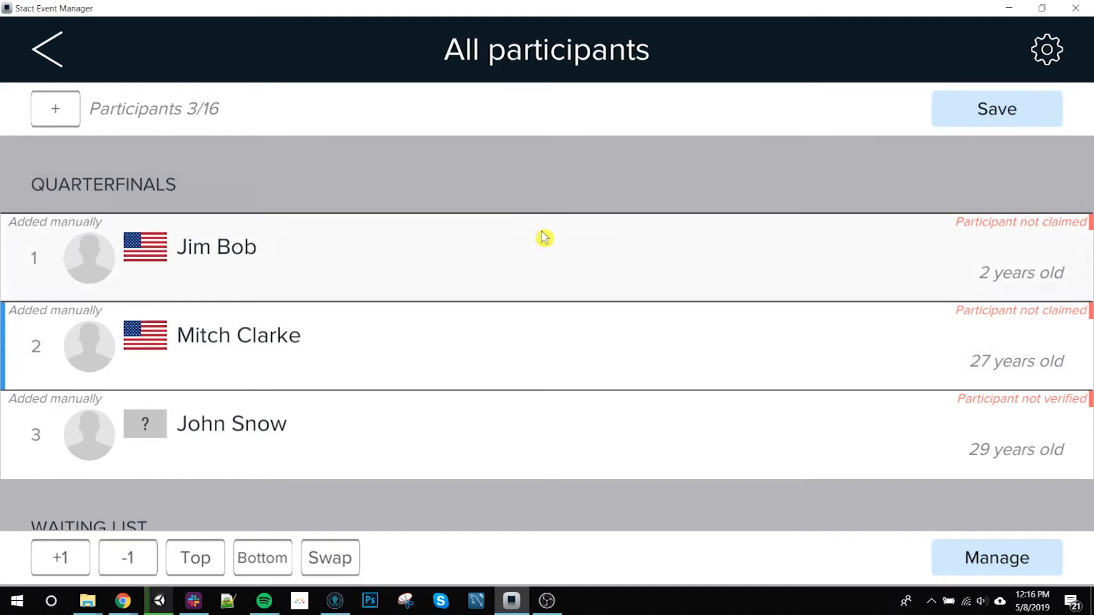
# Start exporting the participants in the EXCEL spreadsheet format and look through the save dialog.
pyautogui.click(1049, 57)
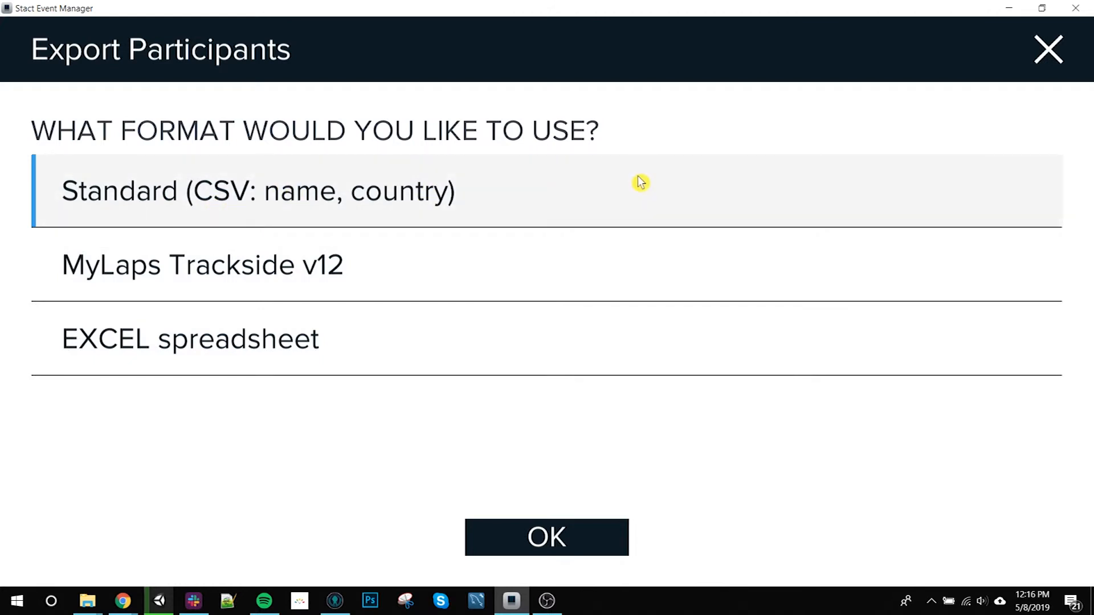
pyautogui.click(69, 269)
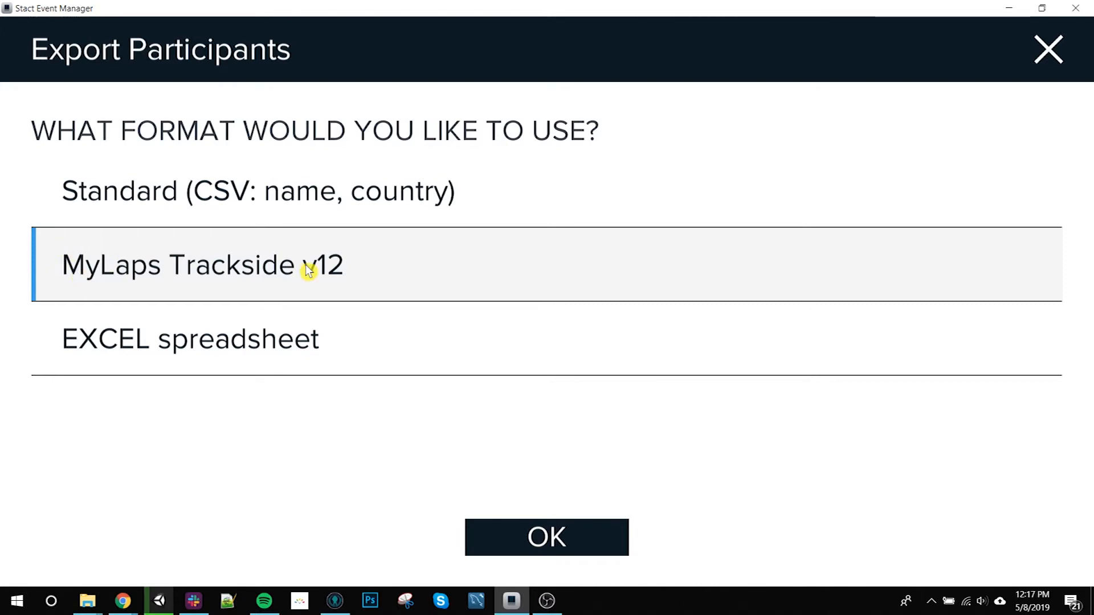
pyautogui.click(288, 337)
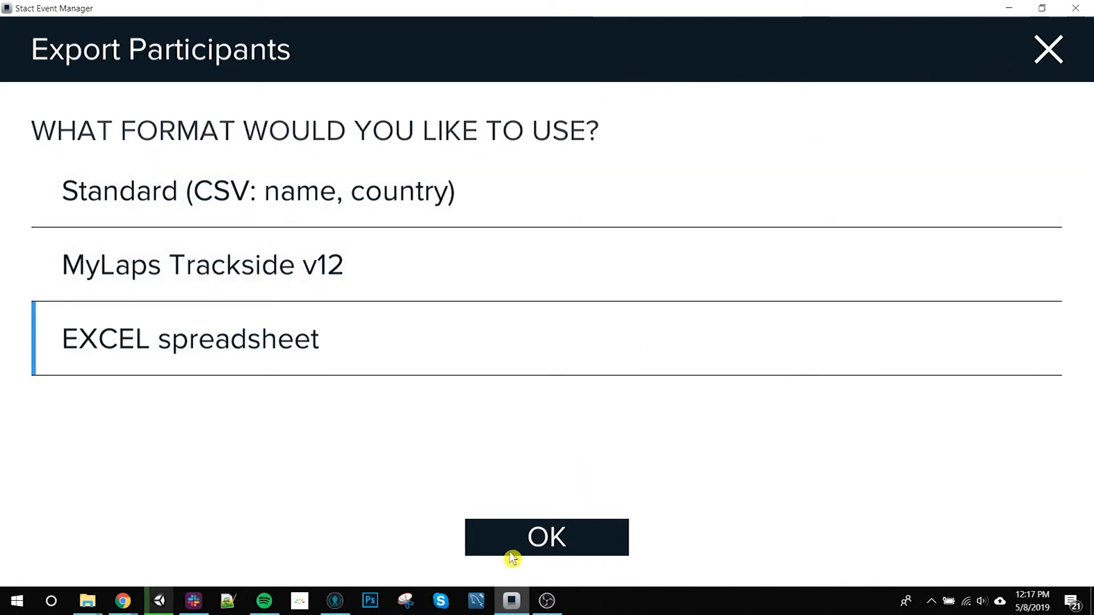
pyautogui.click(551, 542)
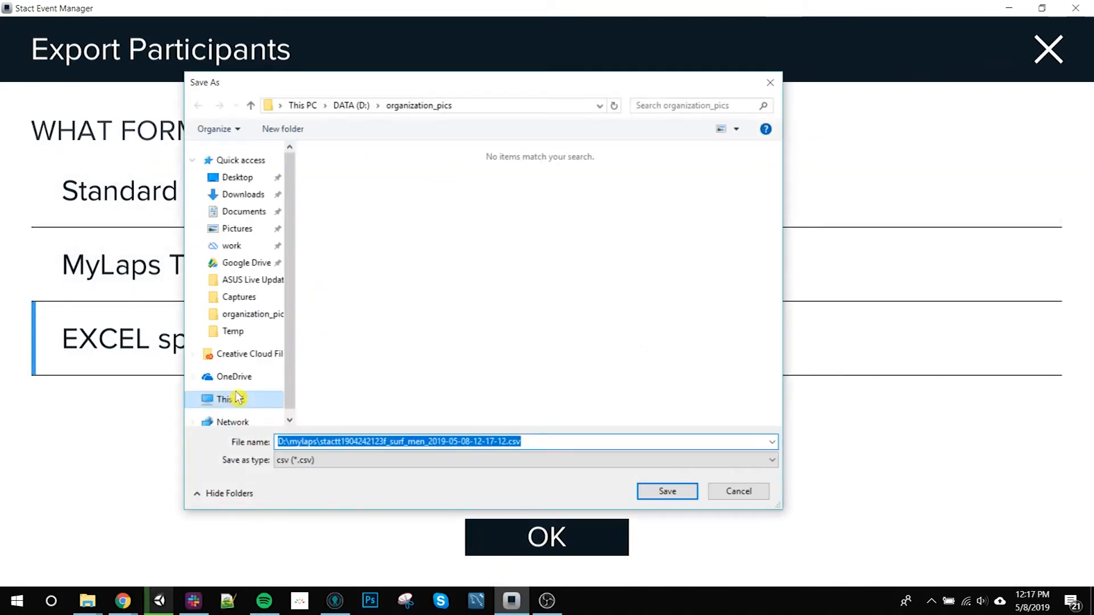
pyautogui.scroll(-3, 264, 288)
pyautogui.scroll(-1, 238, 335)
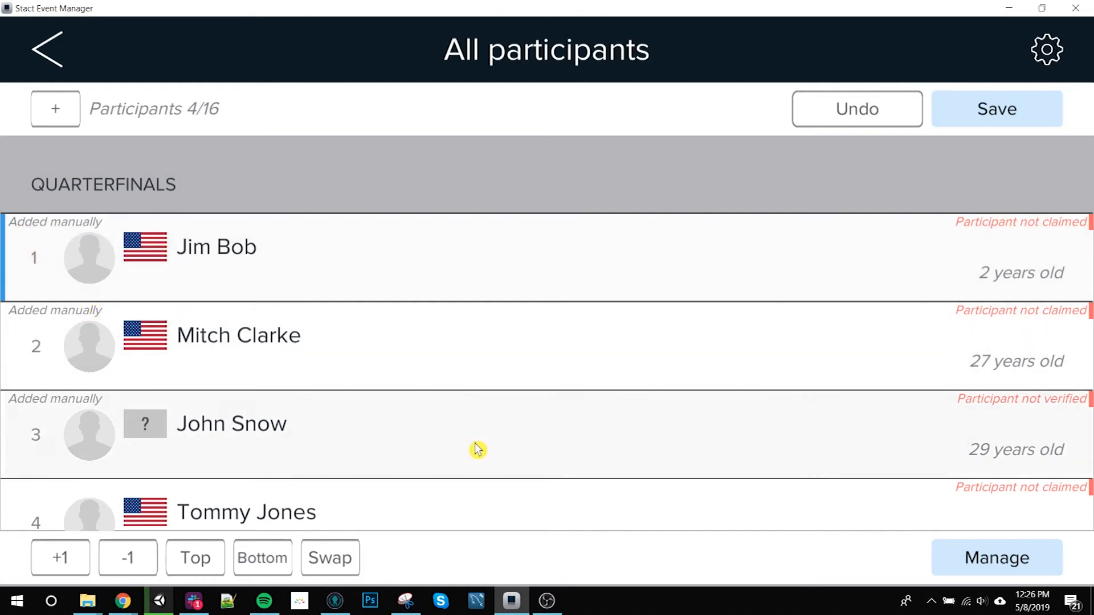
# Remove the fourth-seeded participant of team STACT from the participant list, with a refund.
pyautogui.scroll(-3, 479, 447)
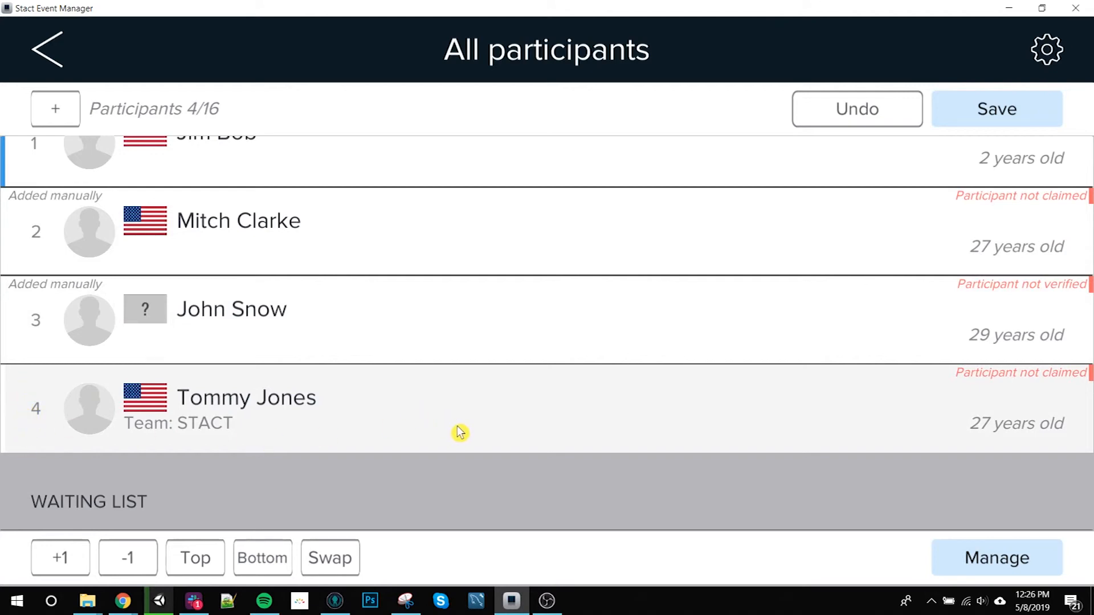
pyautogui.click(429, 410)
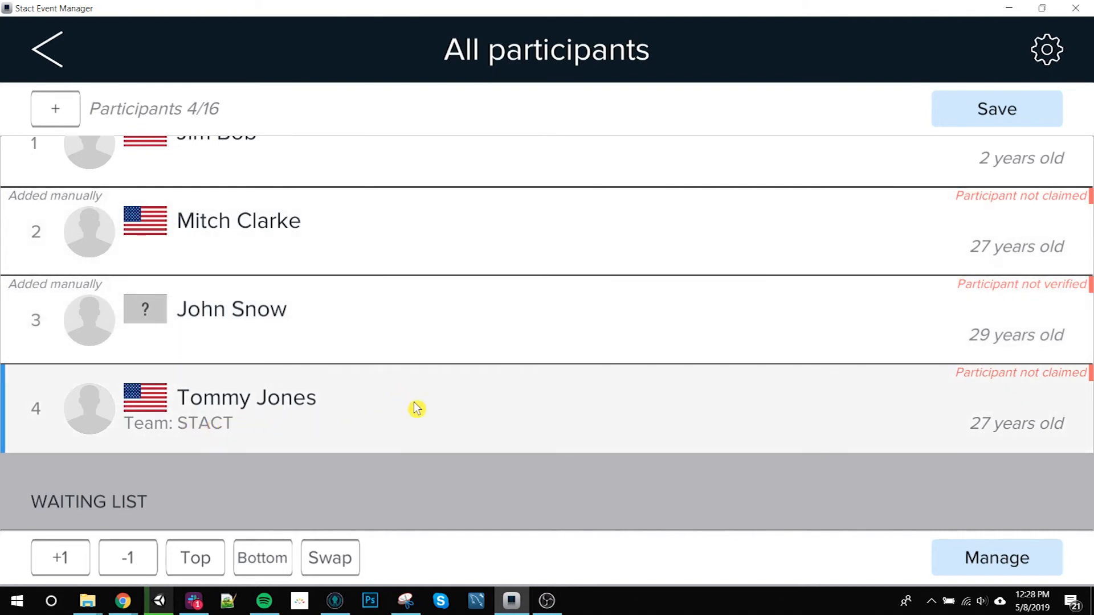
pyautogui.click(984, 561)
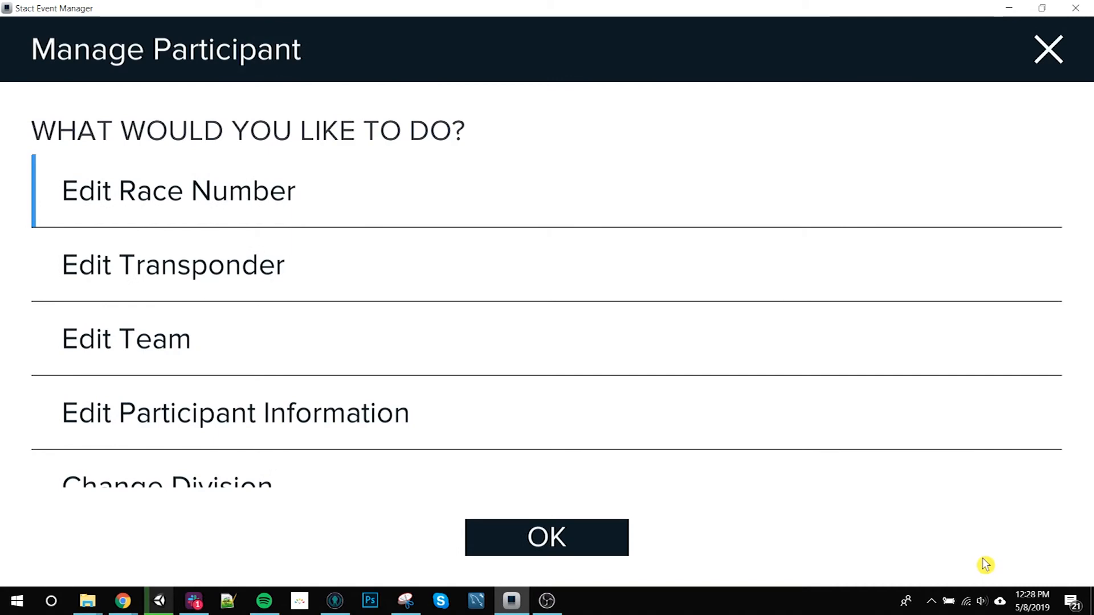
pyautogui.scroll(-2, 420, 420)
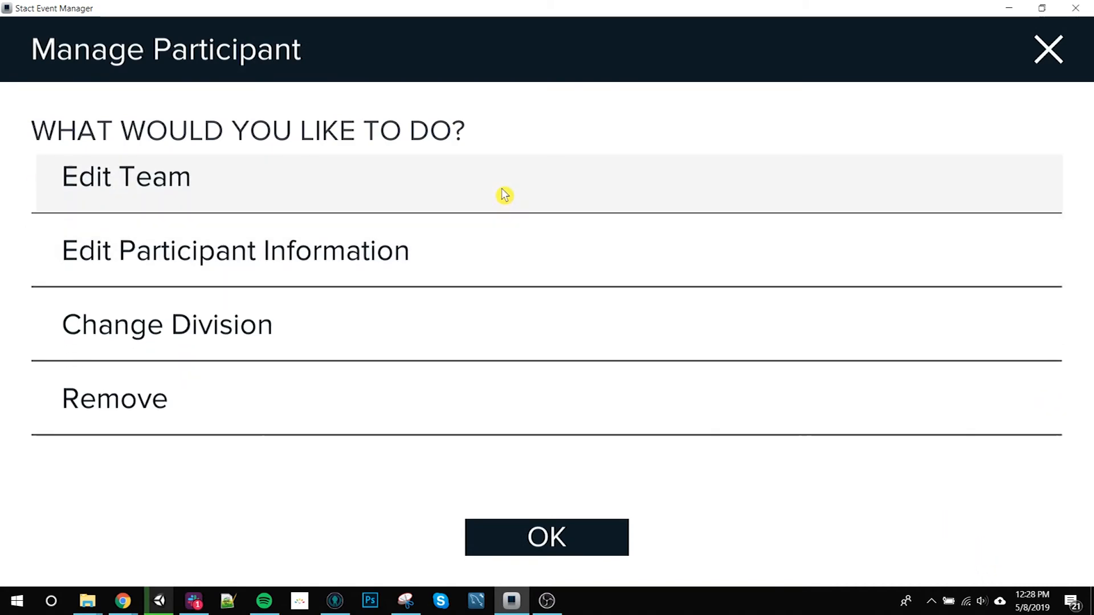
pyautogui.click(359, 459)
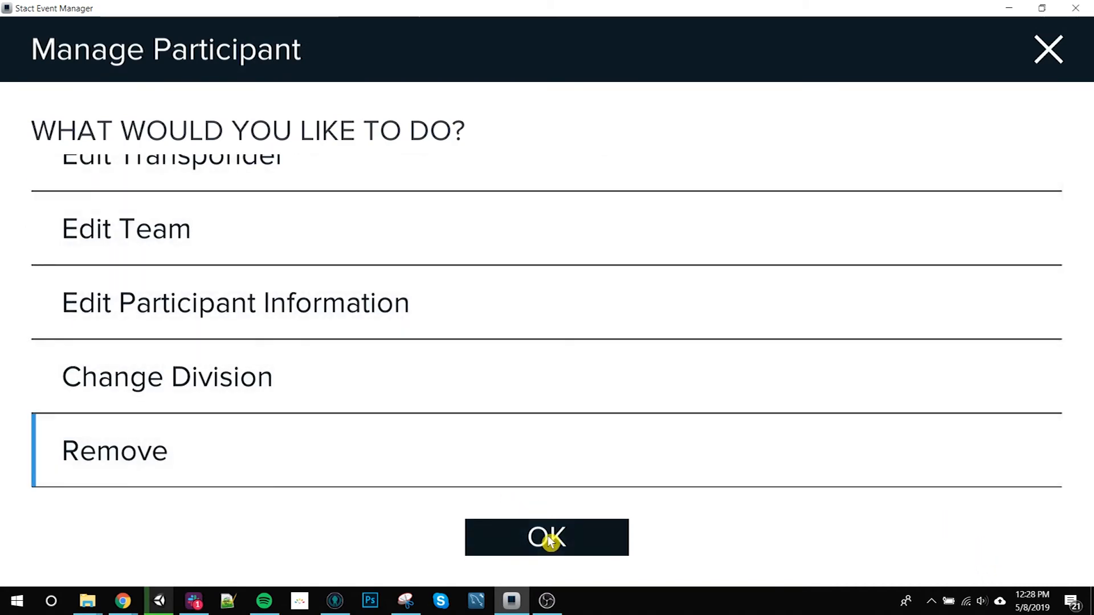
pyautogui.click(545, 535)
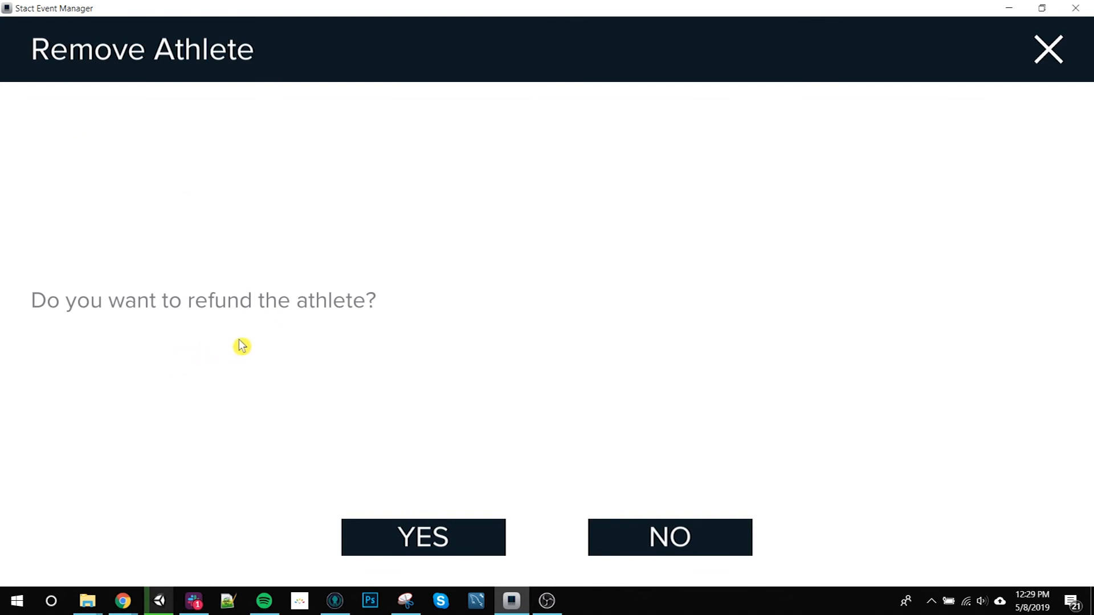
pyautogui.click(420, 542)
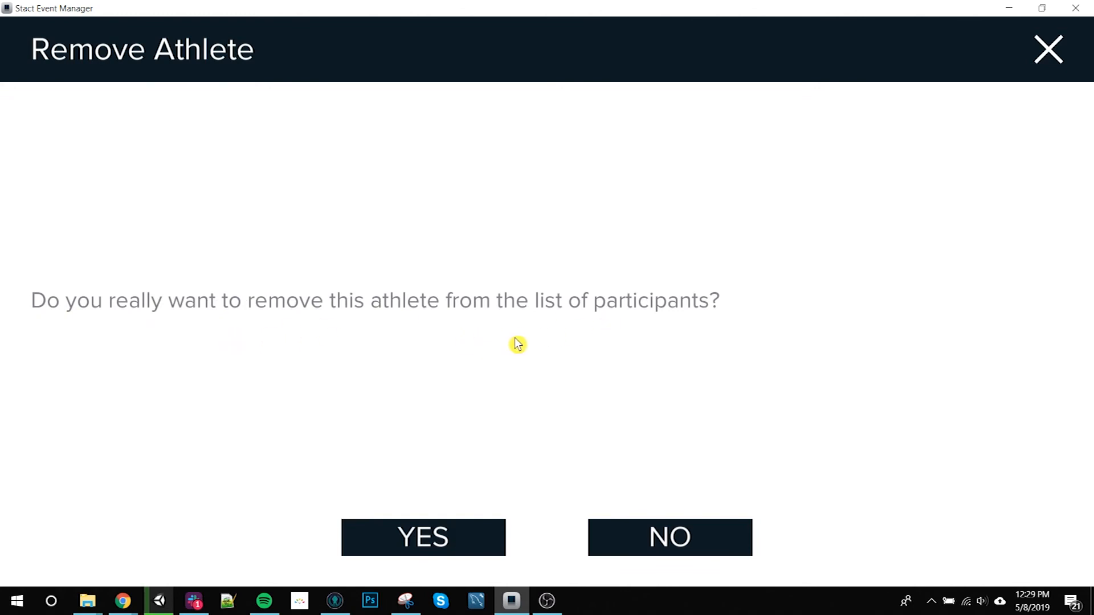
pyautogui.click(426, 536)
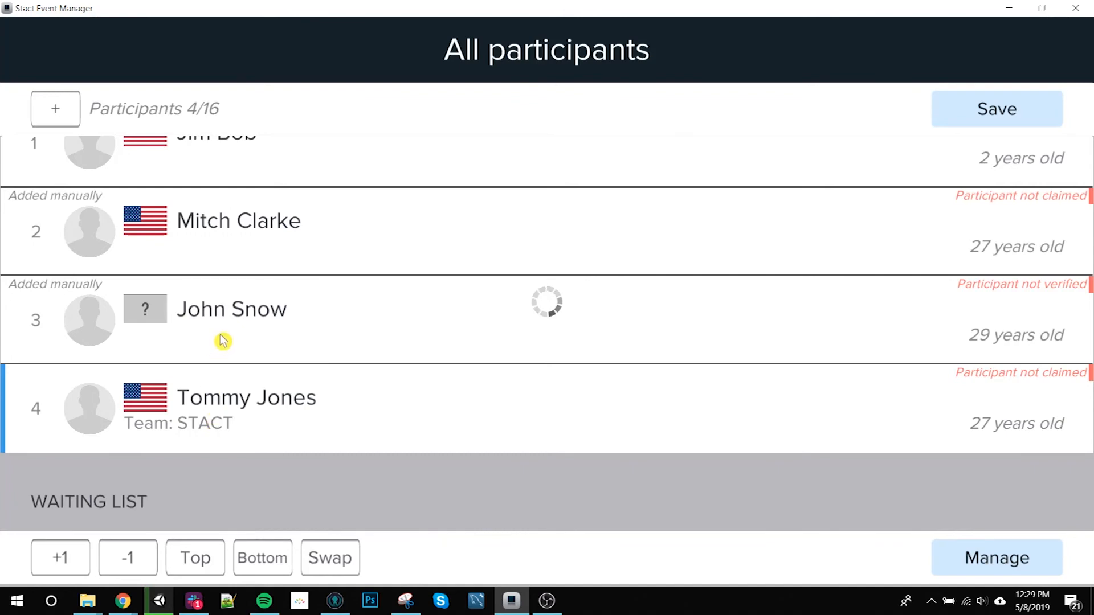
pyautogui.moveTo(364, 393); pyautogui.dragTo(384, 312)
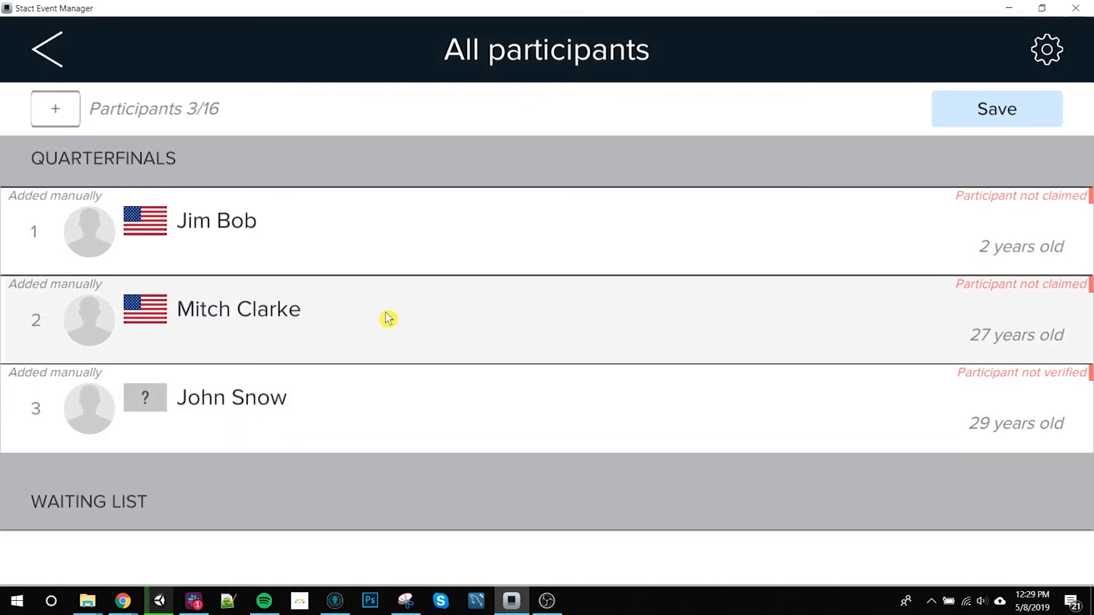